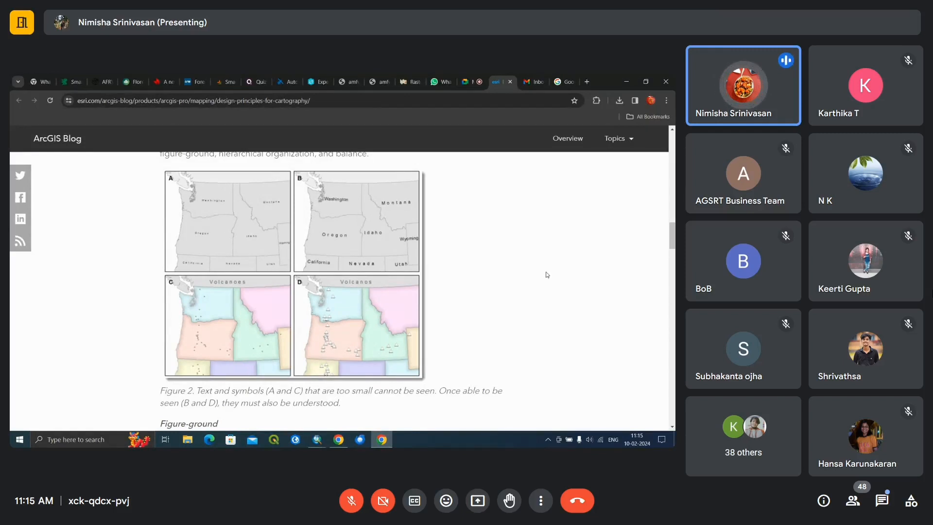
Look through the figures on legibility and figure-ground in the cartography design principles article
scroll(547, 275, down, 8)
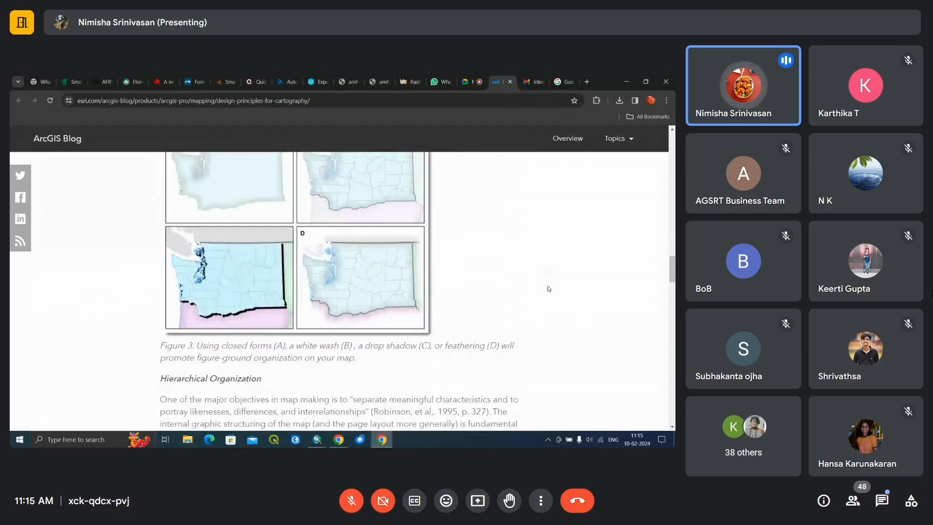
scroll(548, 289, down, 6)
scroll(549, 289, up, 18)
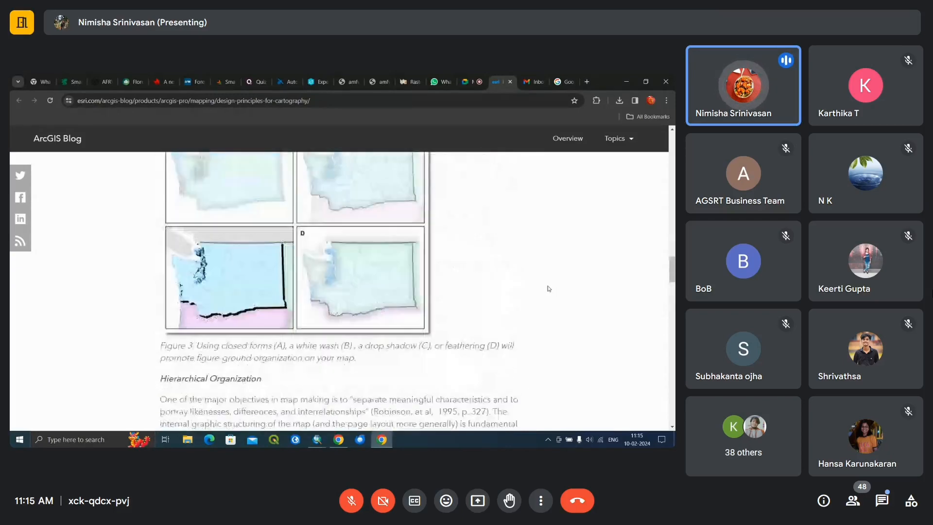
scroll(549, 289, up, 10)
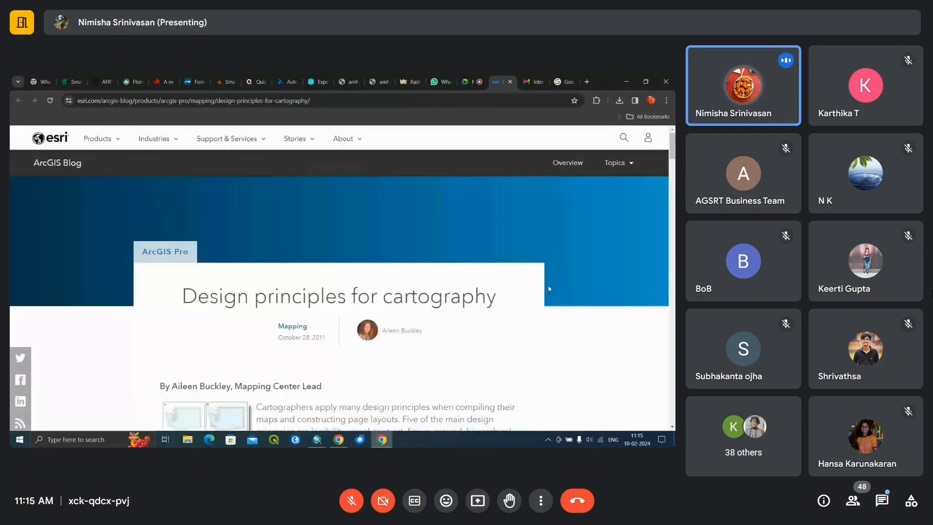
Switch to the population map document in ArcMap
click(471, 84)
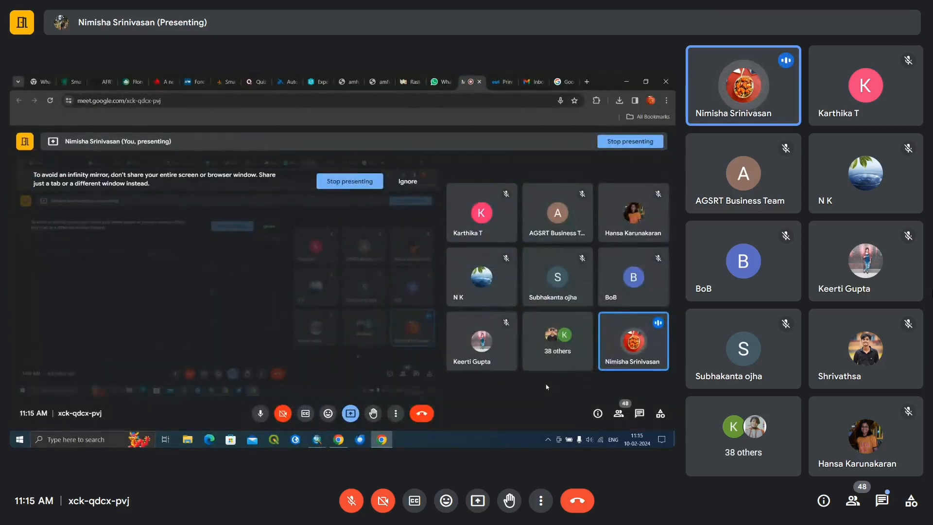
mouse_move(311, 443)
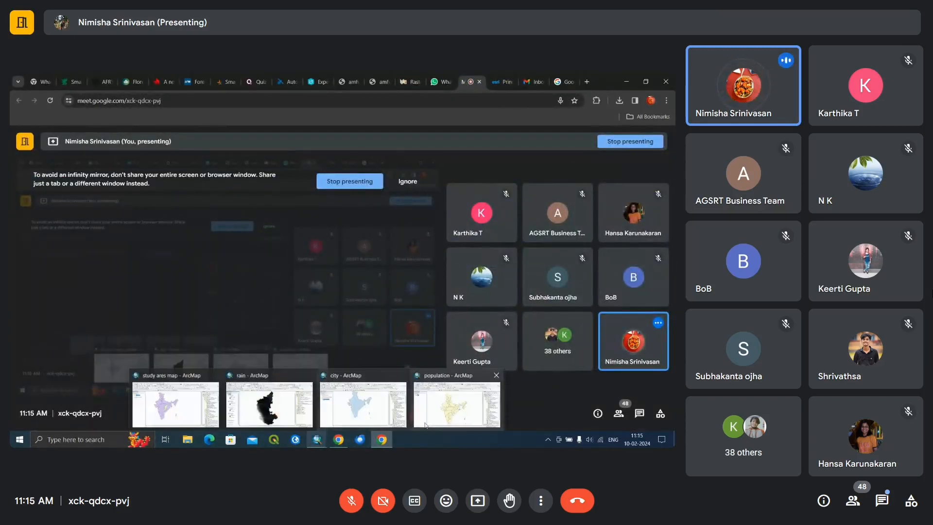
click(425, 424)
mouse_move(265, 299)
mouse_down()
mouse_move(261, 321)
mouse_move(279, 296)
mouse_up()
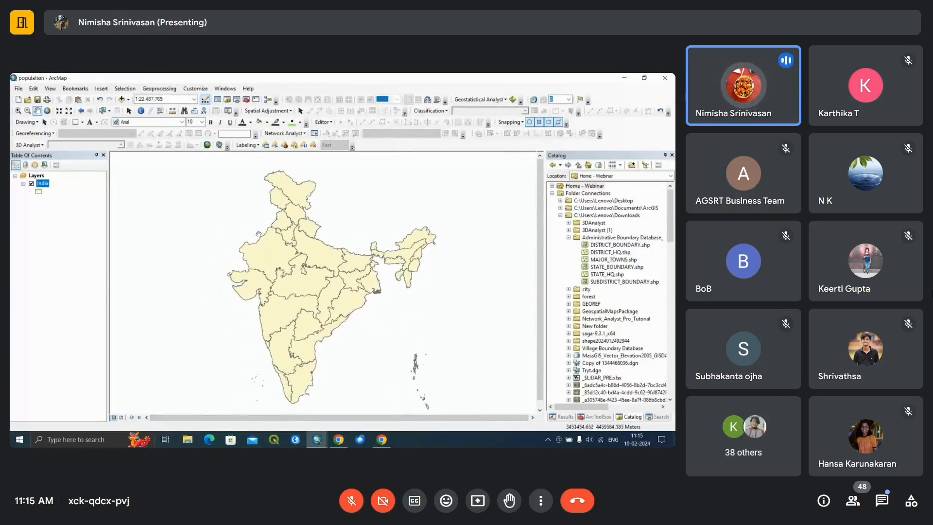
Examine the state records and their random field values in the India layer's attribute table
right_click(44, 183)
click(63, 209)
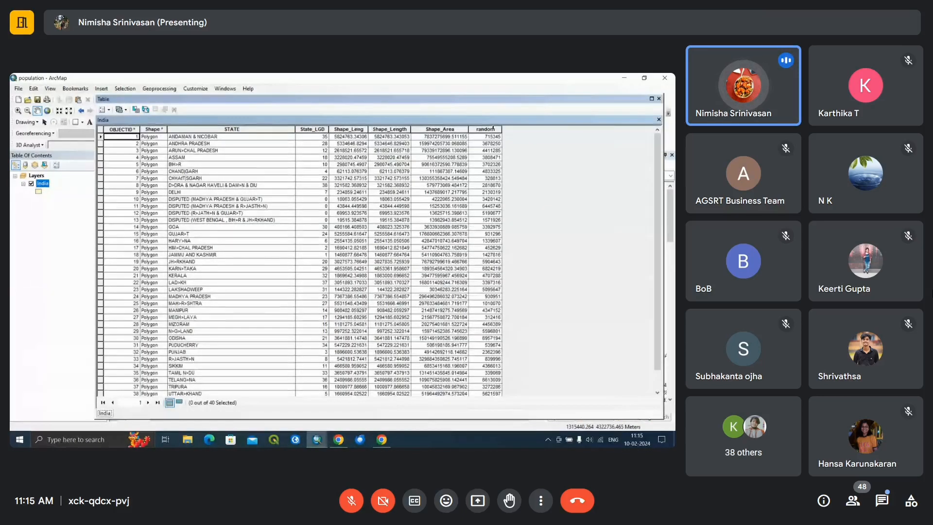
scroll(503, 283, down, 2)
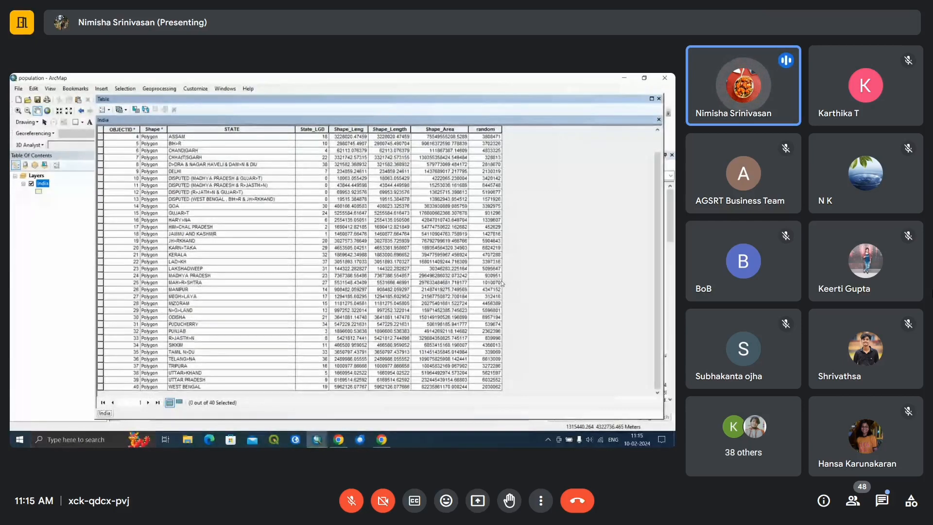
scroll(503, 283, up, 2)
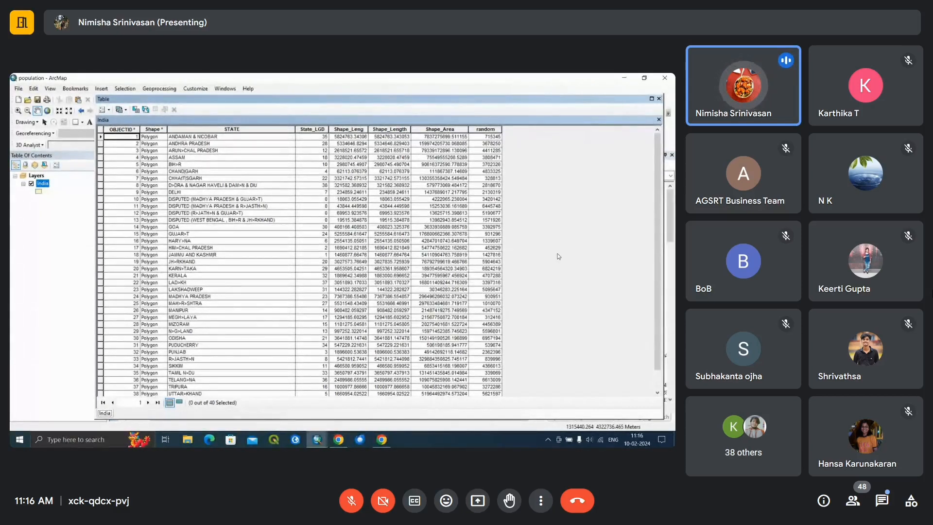
click(659, 98)
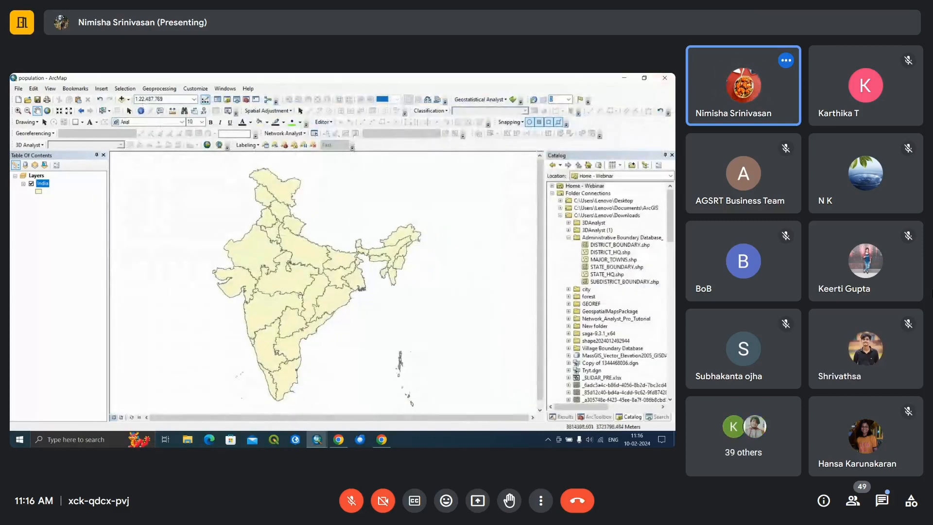
right_click(41, 184)
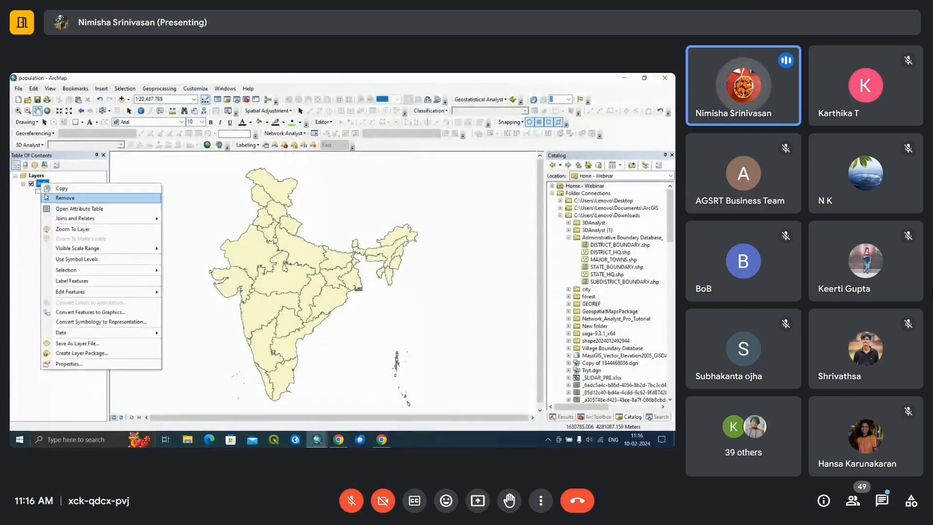
click(49, 208)
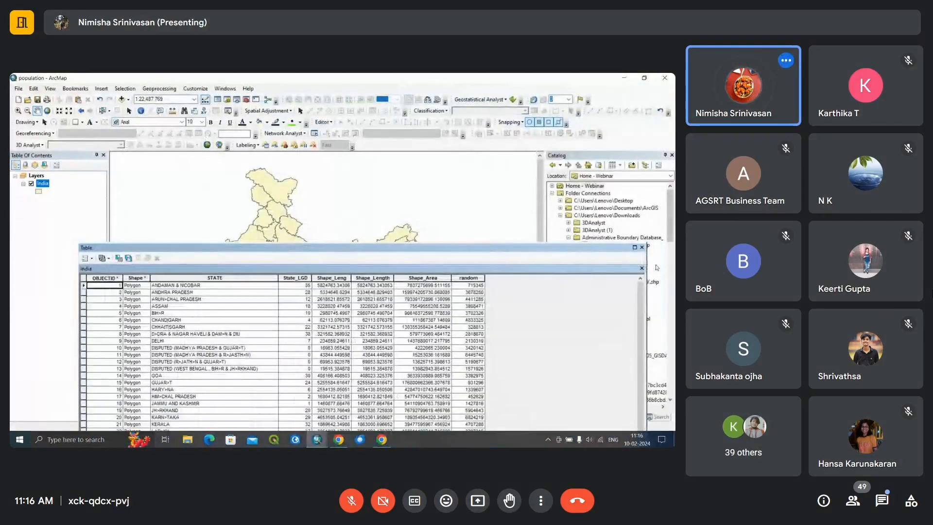
click(643, 248)
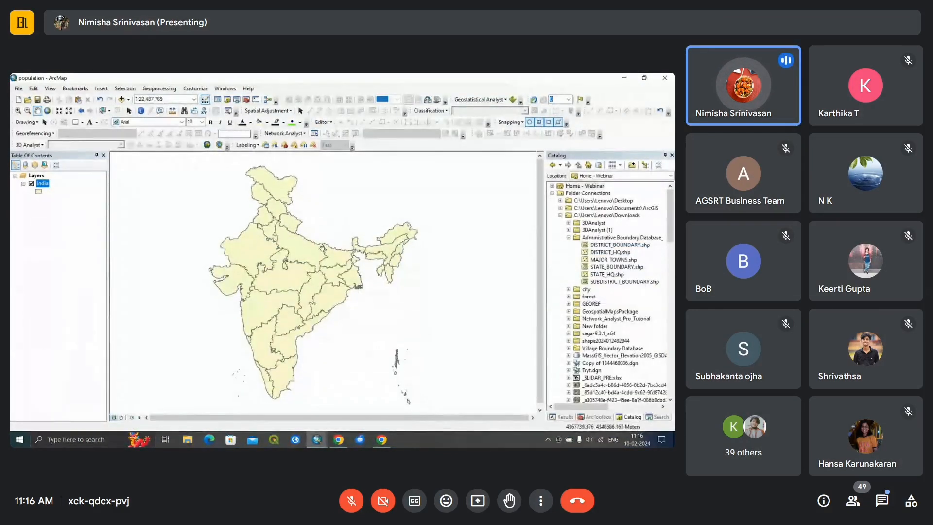
right_click(42, 185)
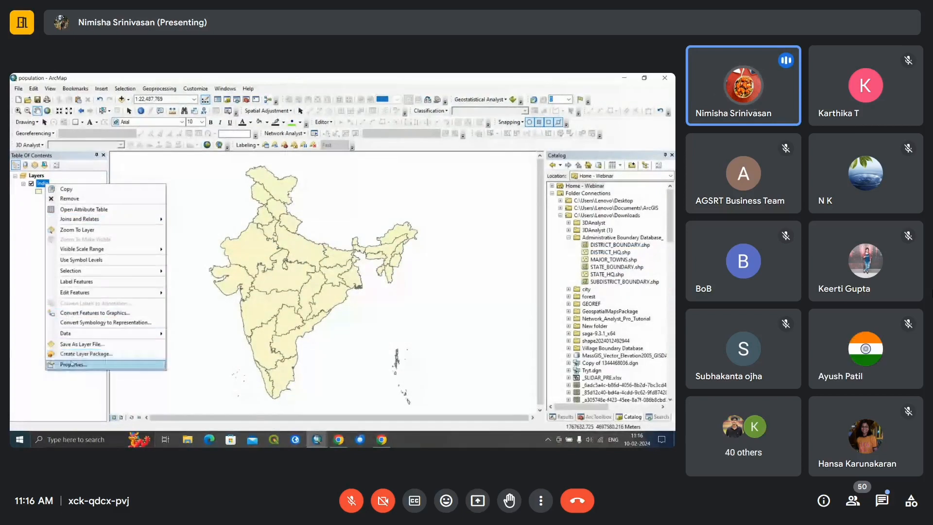
click(70, 365)
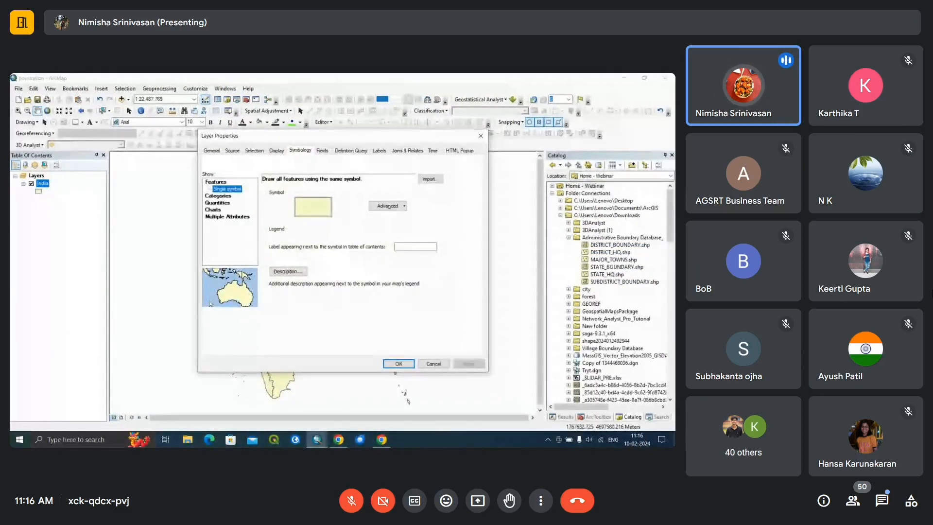
click(218, 203)
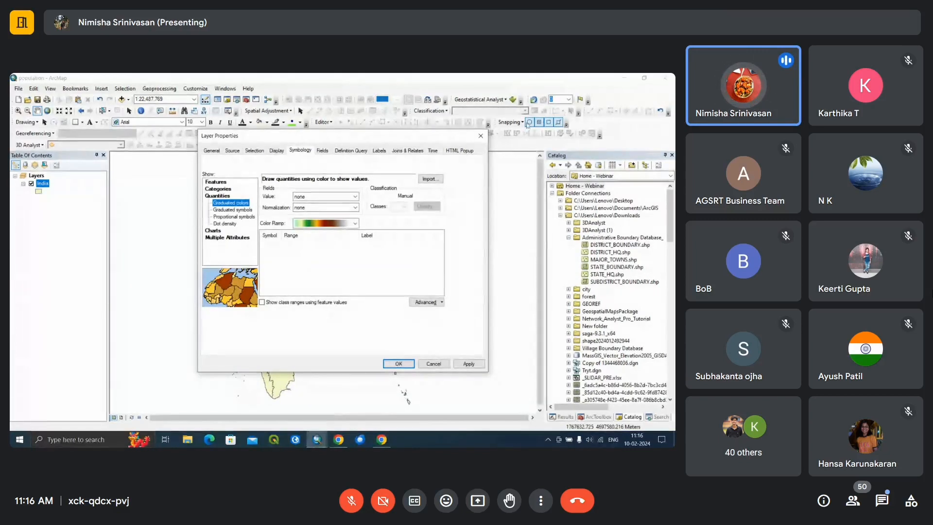
click(481, 136)
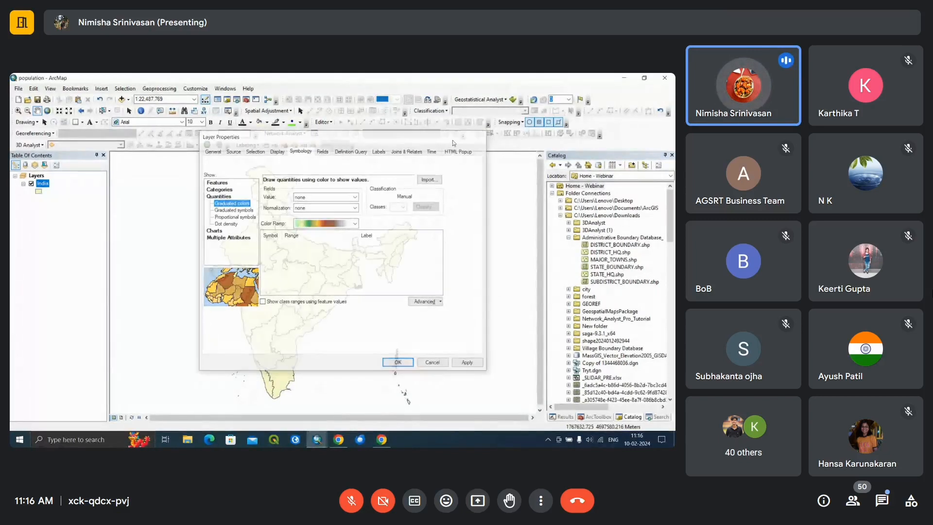
right_click(42, 184)
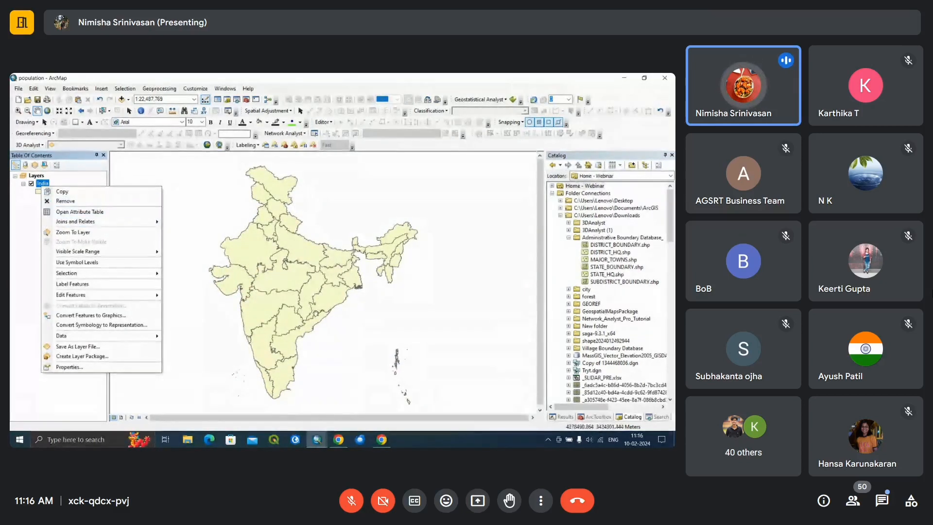
drag(315, 314, 325, 311)
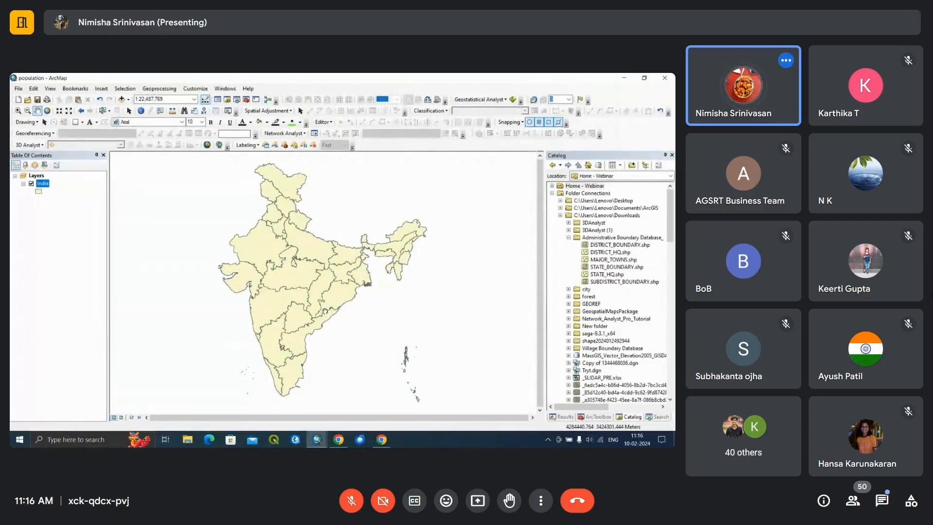
Check the India layer's attribute table again for the fields available for symbology
right_click(45, 186)
click(78, 210)
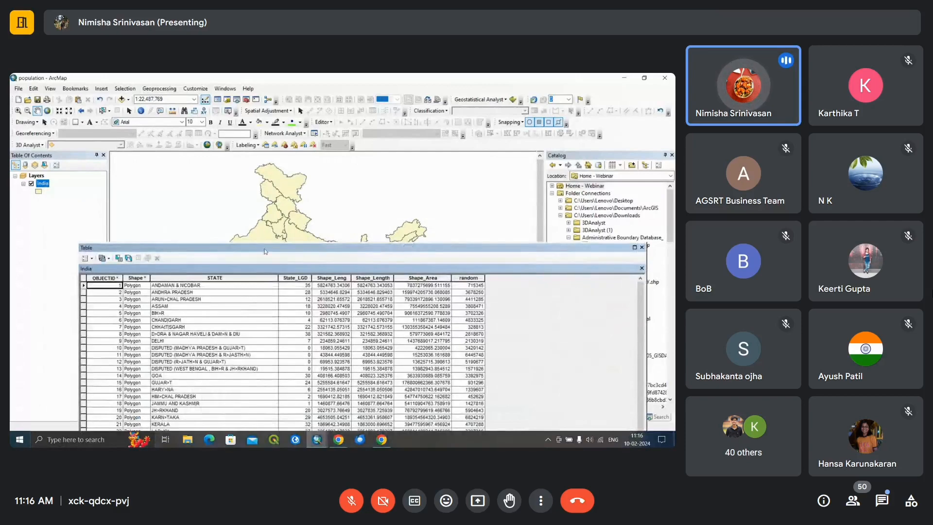
drag(266, 251, 298, 170)
click(674, 164)
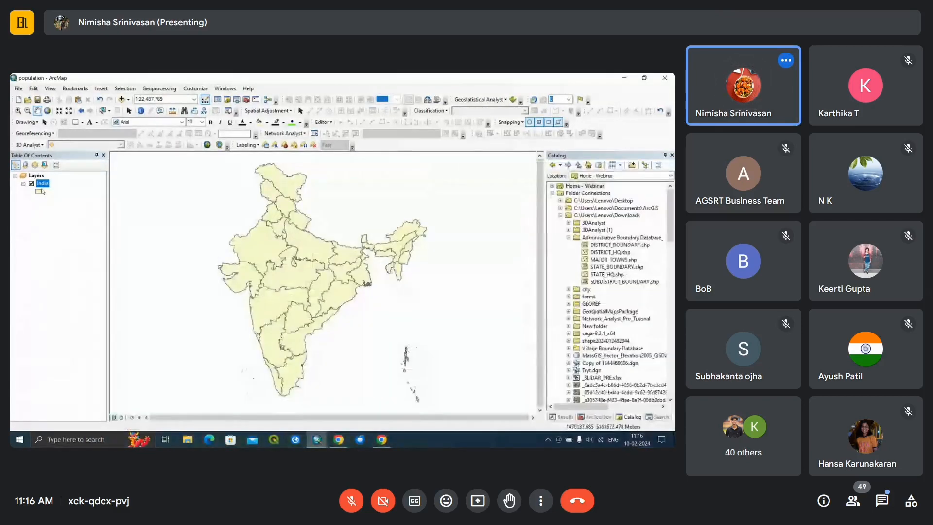
Try symbolizing the India layer by categories, using unique values of the random field with all values added
right_click(42, 185)
click(92, 361)
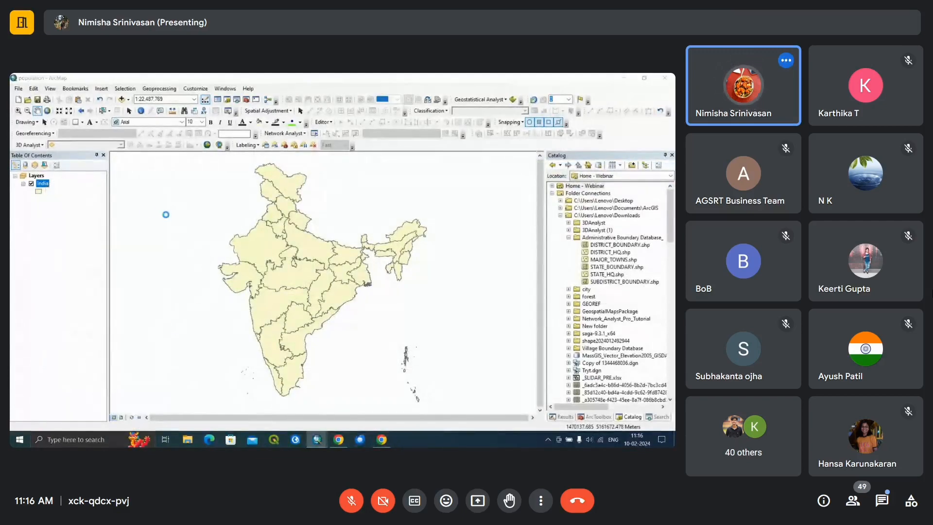
click(220, 198)
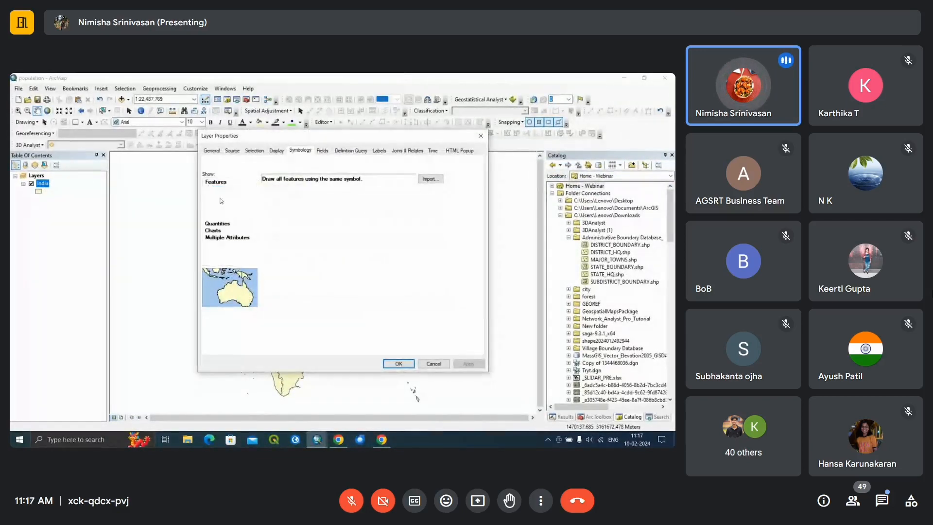
click(344, 196)
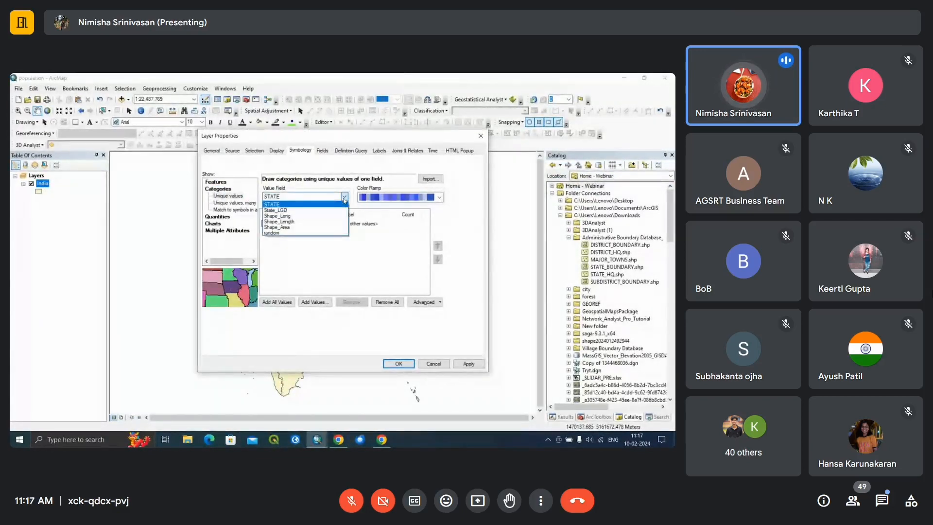
click(340, 204)
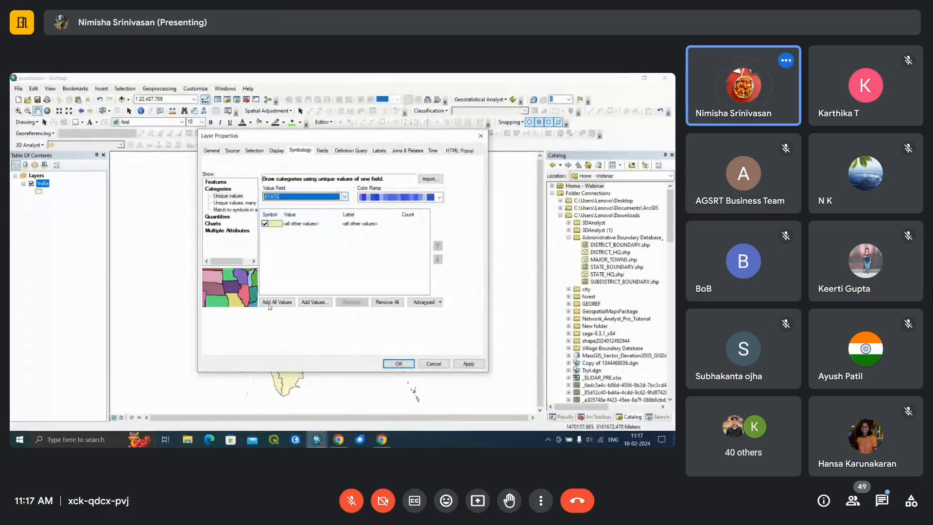
click(344, 196)
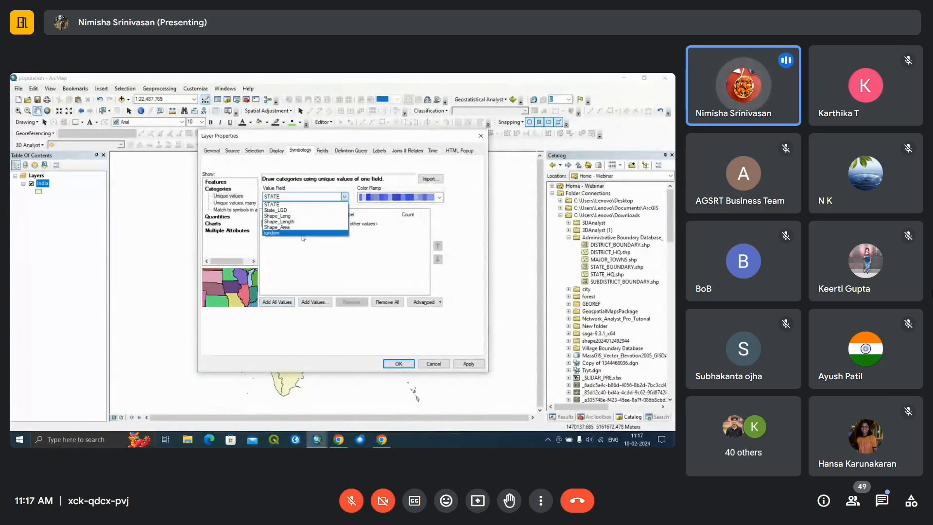
click(285, 233)
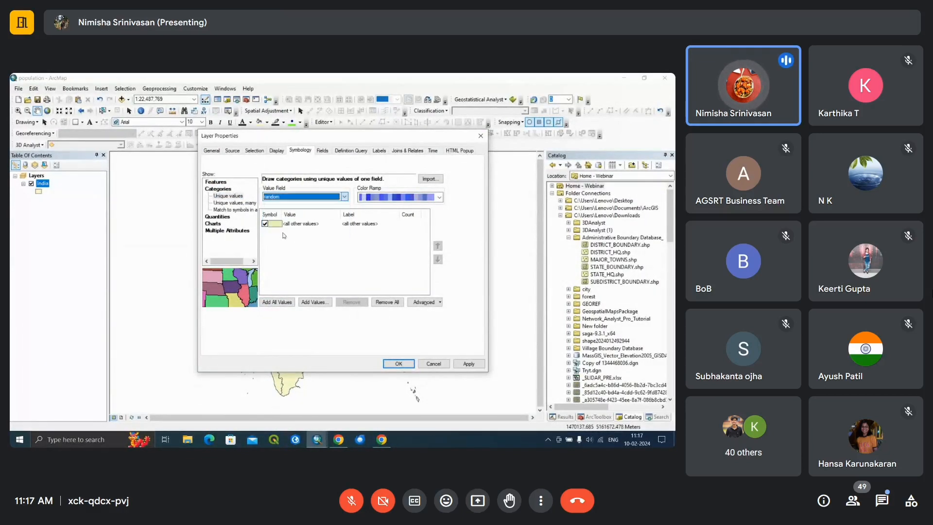
click(275, 302)
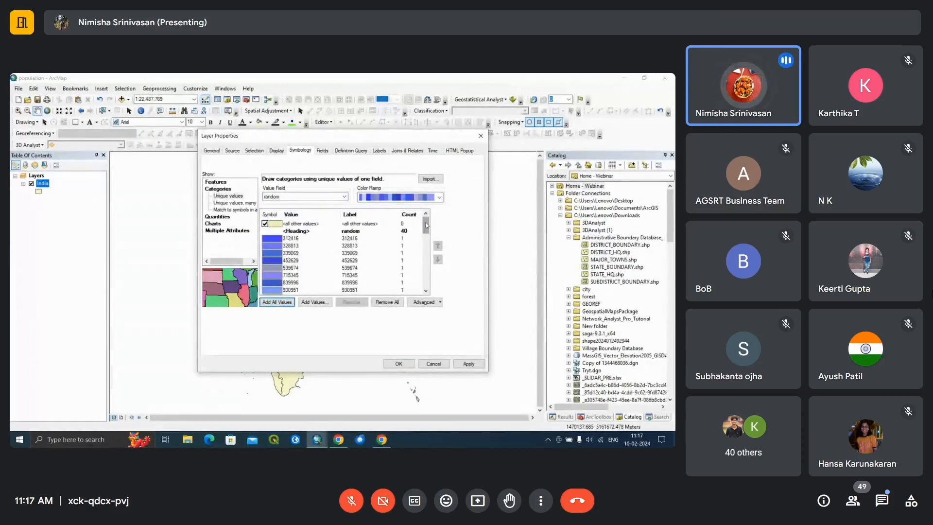
mouse_move(427, 225)
mouse_down()
mouse_move(429, 286)
mouse_move(430, 224)
mouse_up()
Symbolize the India layer by quantities with graduated colors on the random field, using the yellow-green-blue color ramp
drag(321, 136, 457, 121)
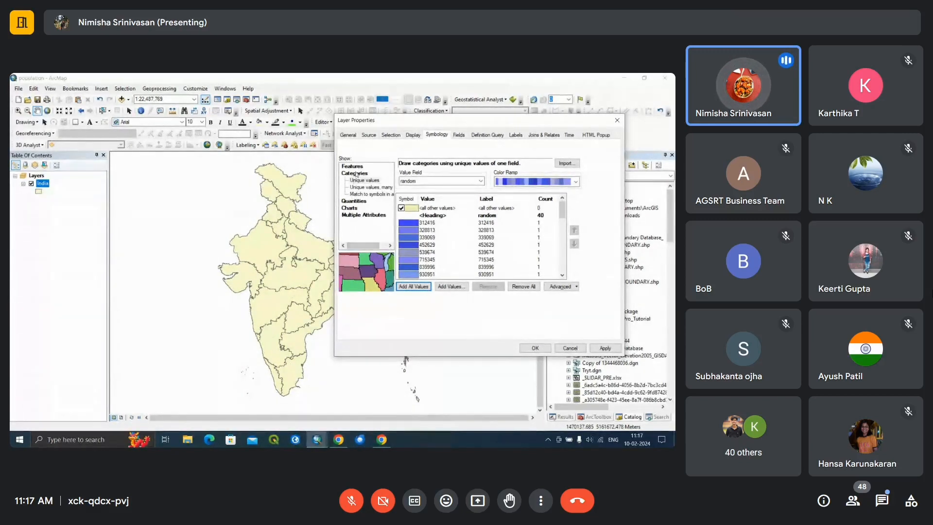
click(355, 200)
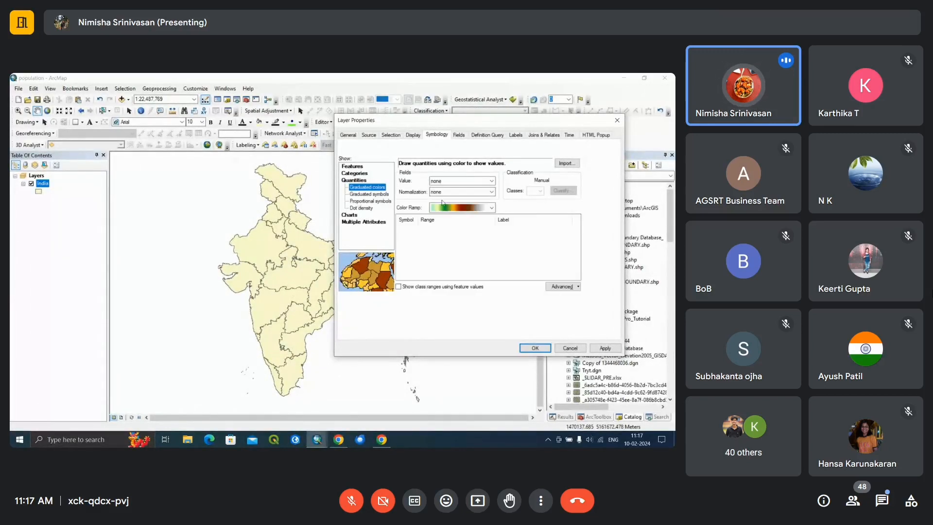
click(468, 181)
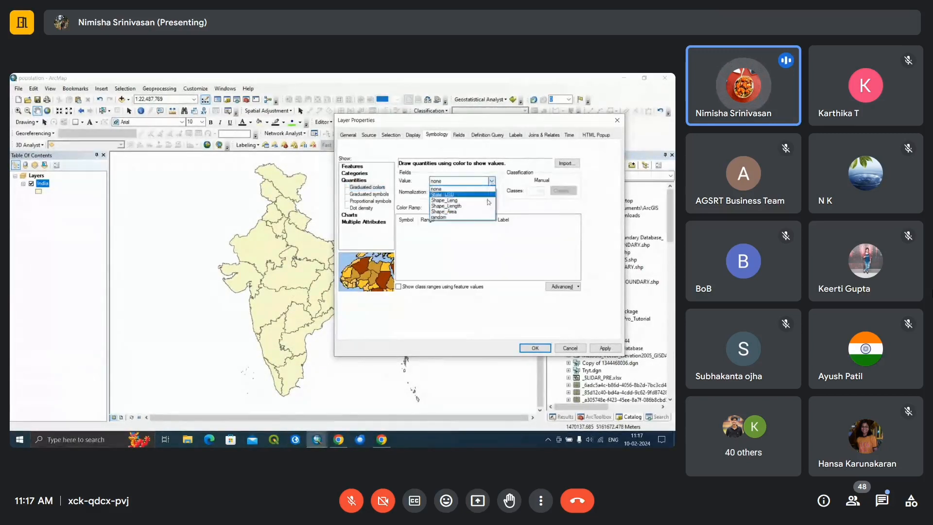
click(468, 218)
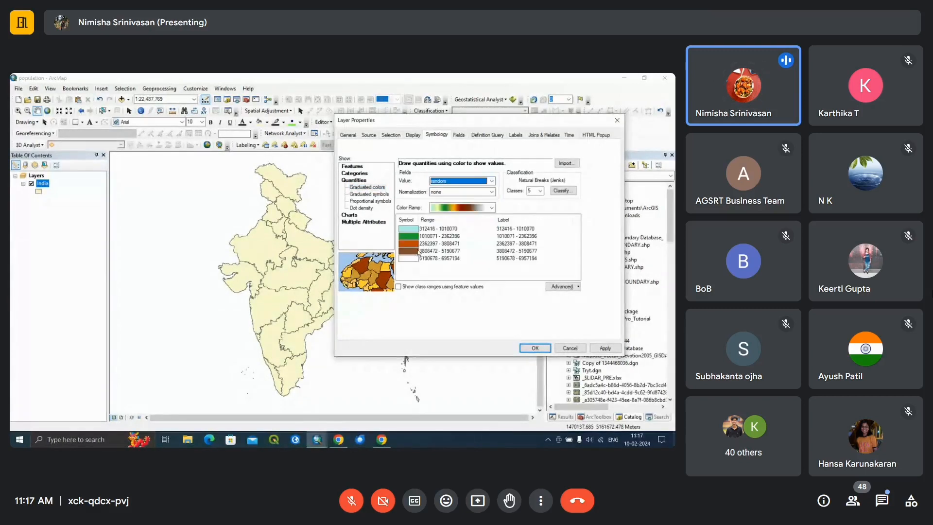
click(492, 208)
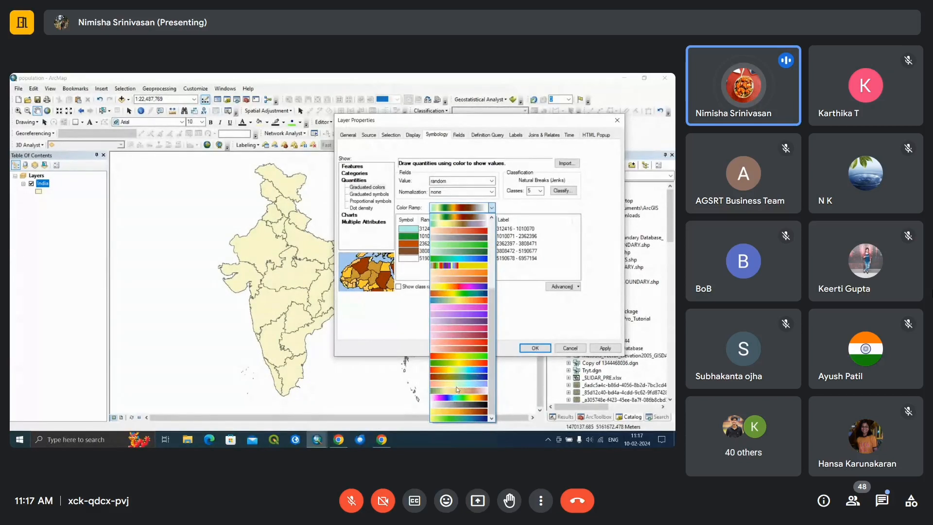
click(459, 412)
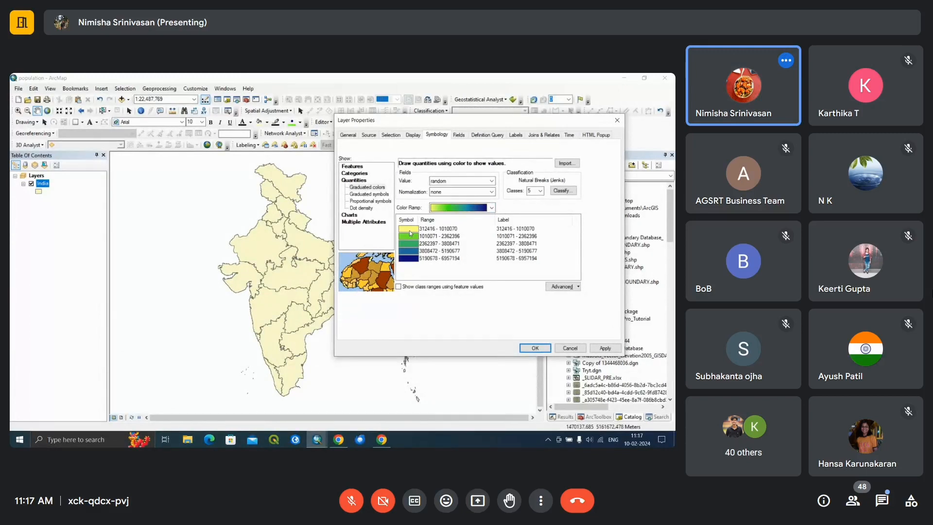
Check the class label number format and the classification settings, and apply the graduated colors to the map
click(410, 229)
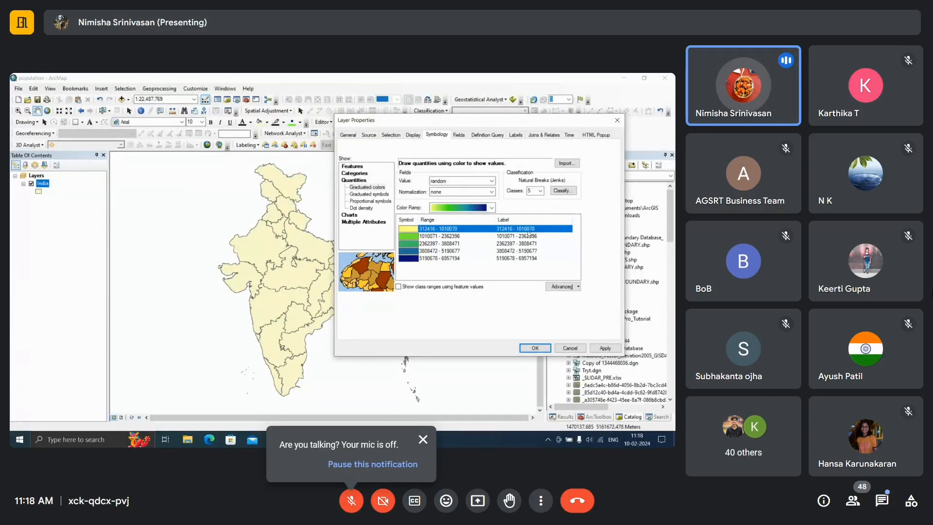
right_click(513, 227)
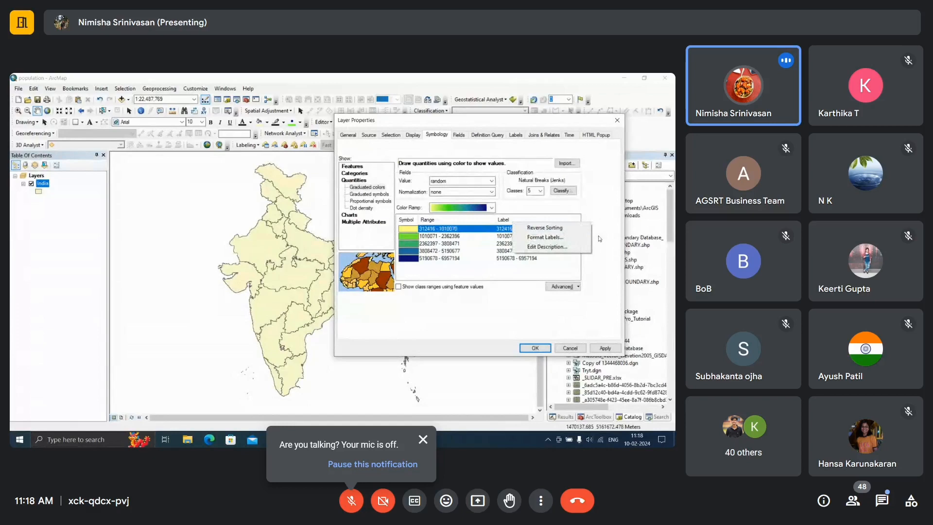
click(545, 237)
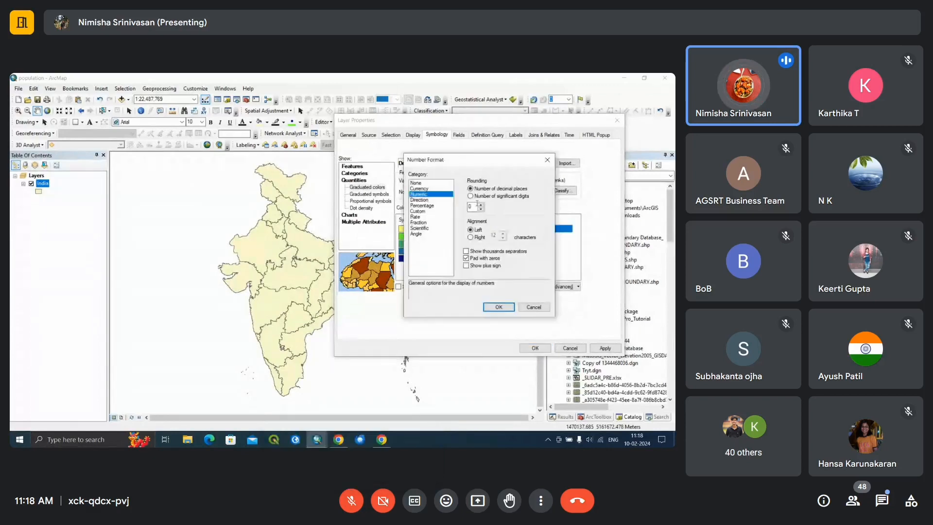
click(545, 160)
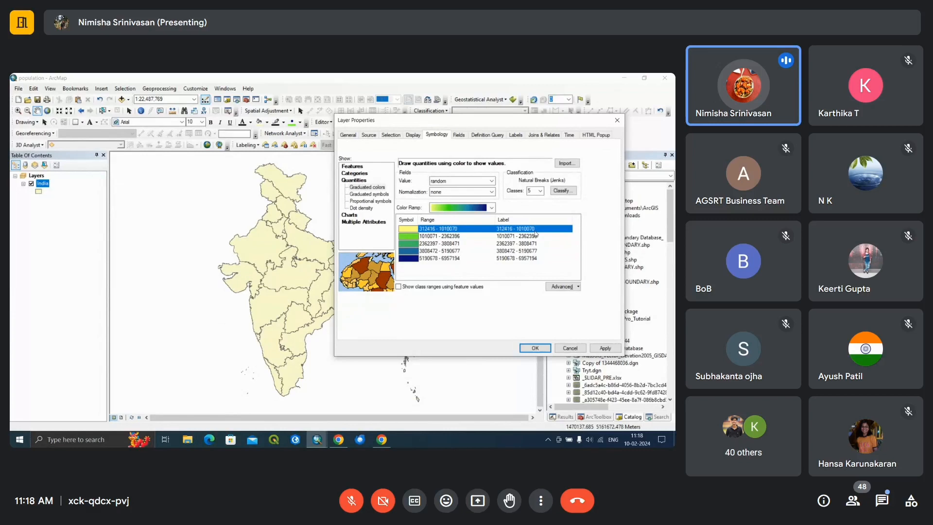
click(563, 191)
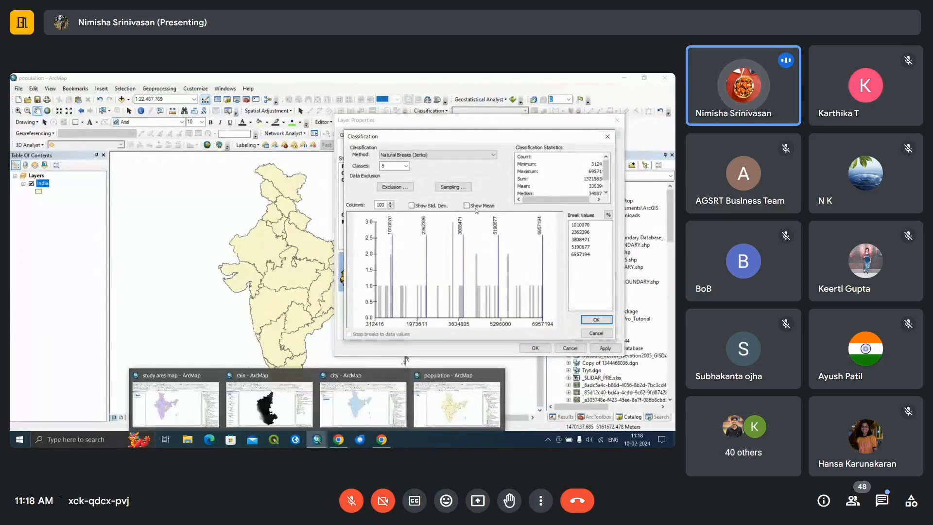
click(607, 136)
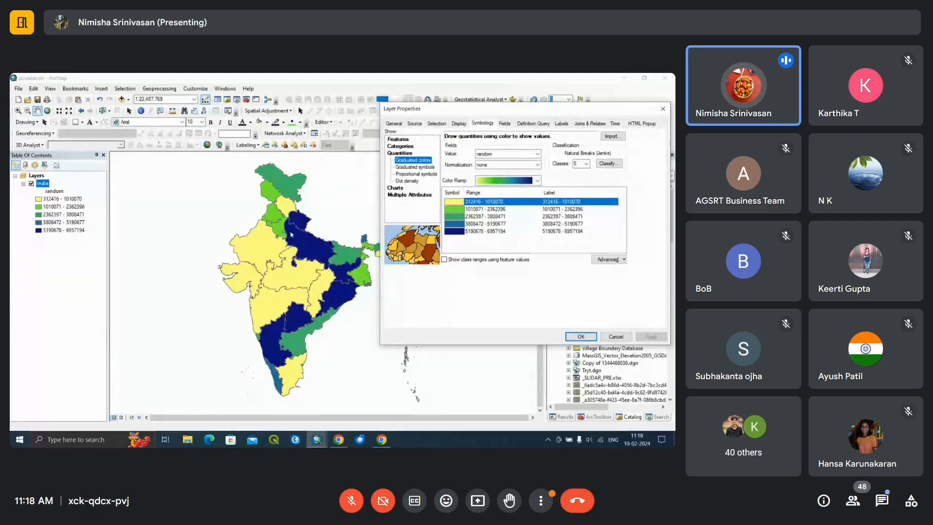
drag(507, 113, 354, 191)
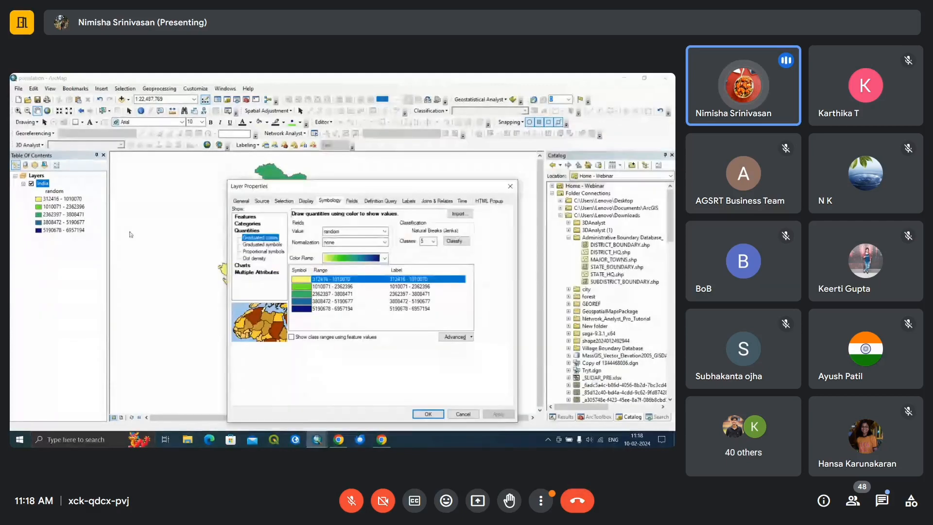
click(510, 191)
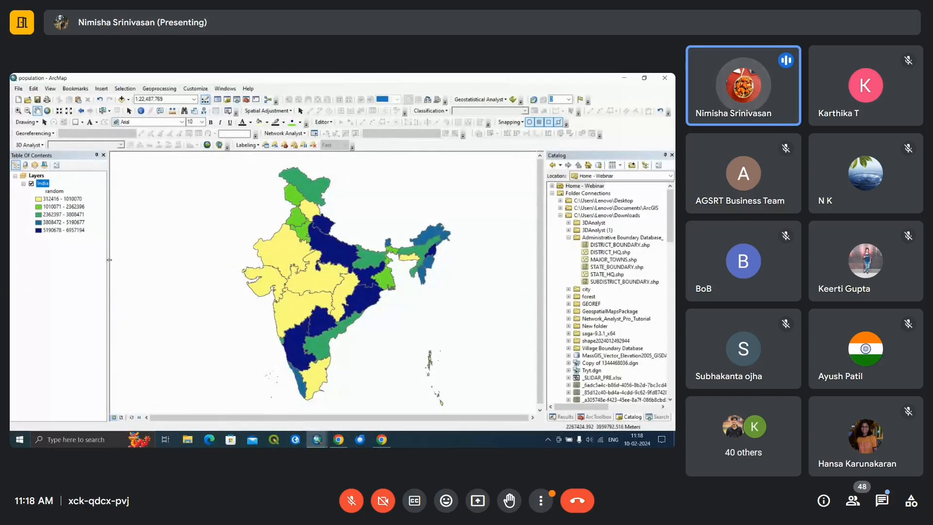
Try graduated symbols on the random field for the India layer and apply them to the map
right_click(42, 183)
click(94, 363)
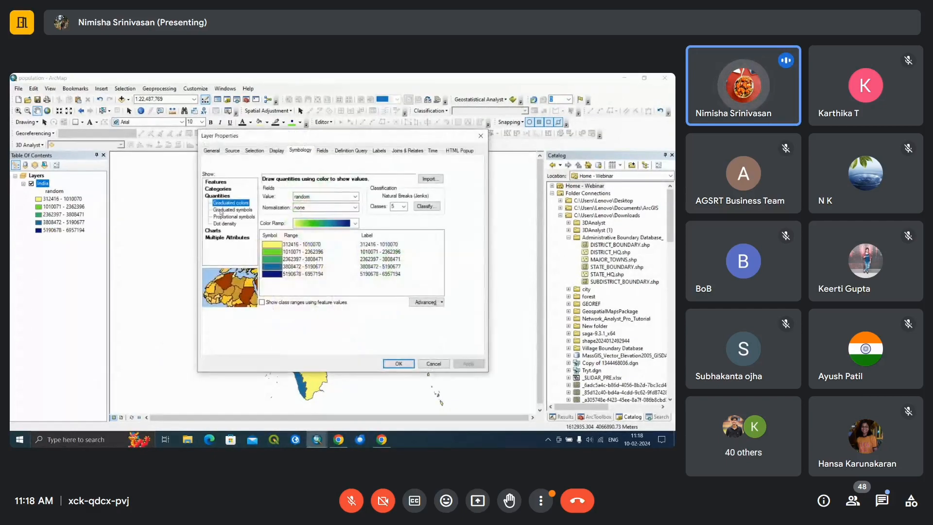
click(221, 210)
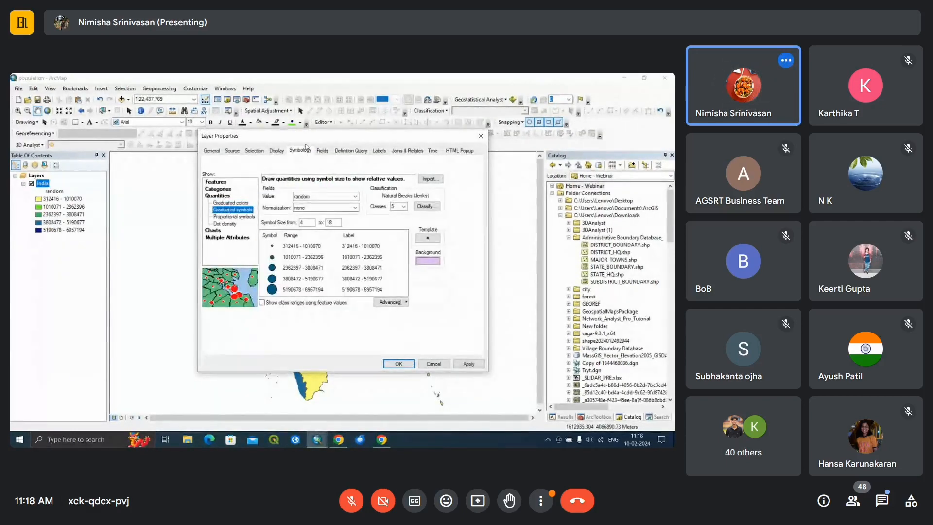
drag(302, 135, 489, 104)
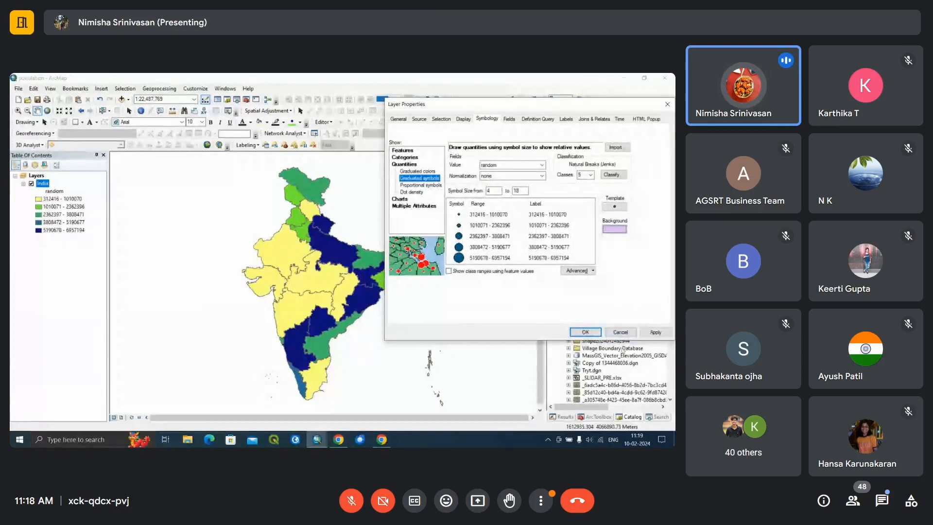
click(656, 332)
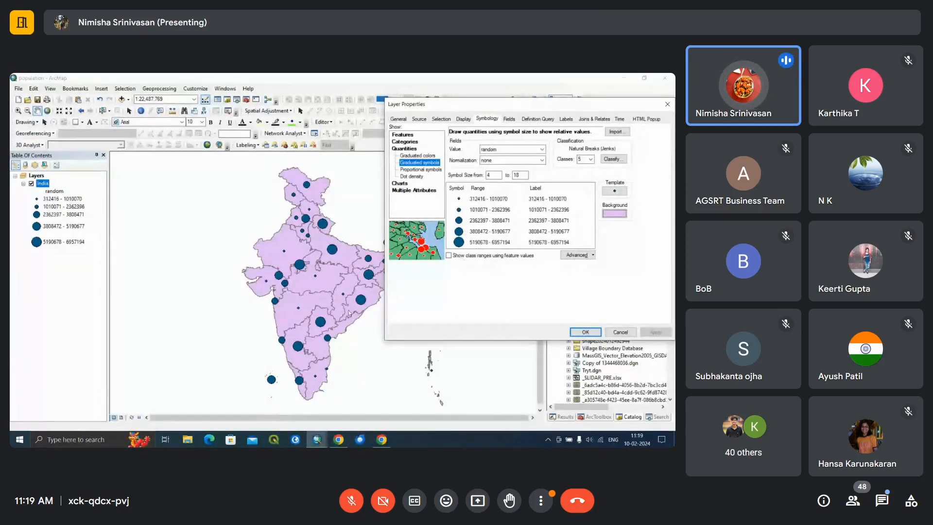
Symbolize the India layer by dot density using the random field and apply it to the map
click(423, 169)
click(413, 177)
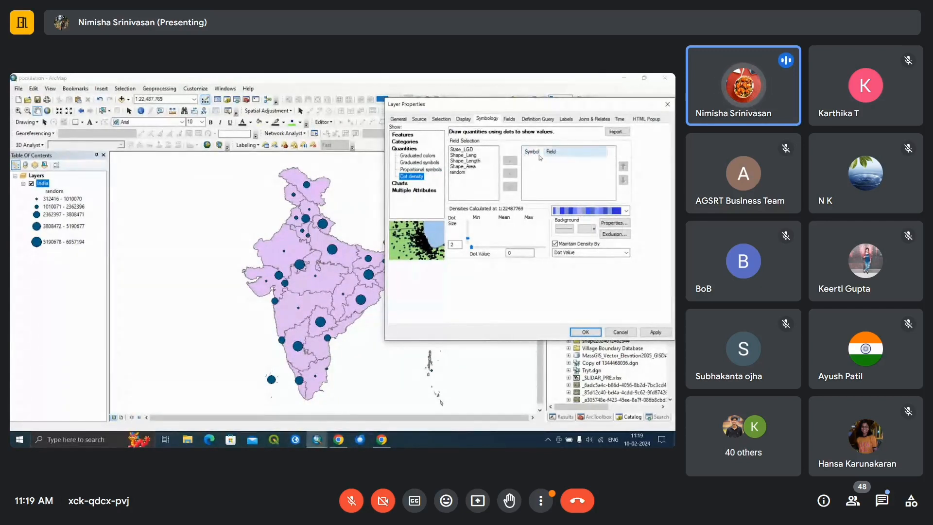
click(456, 173)
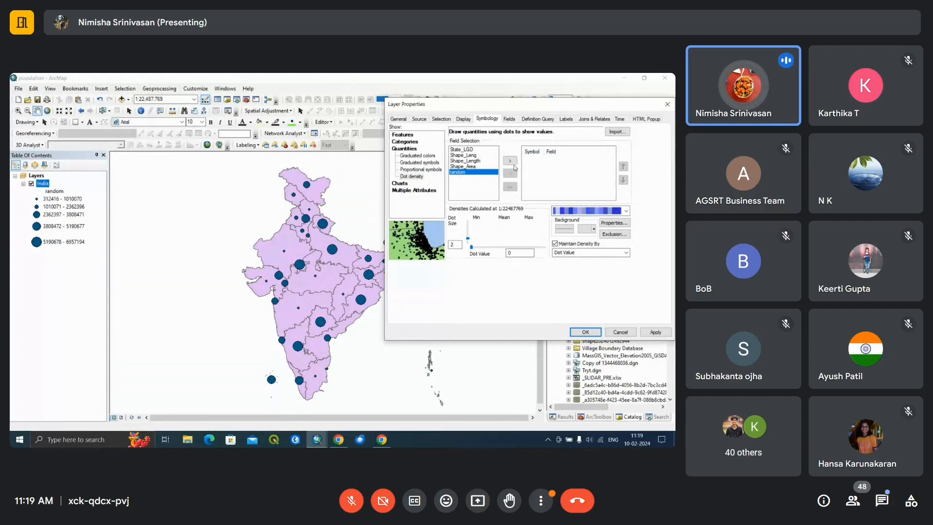
click(510, 161)
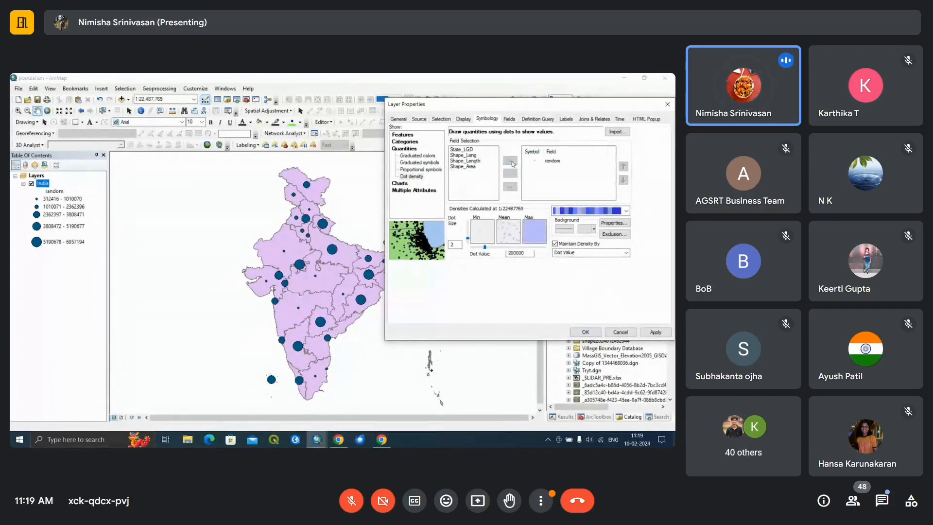
click(654, 334)
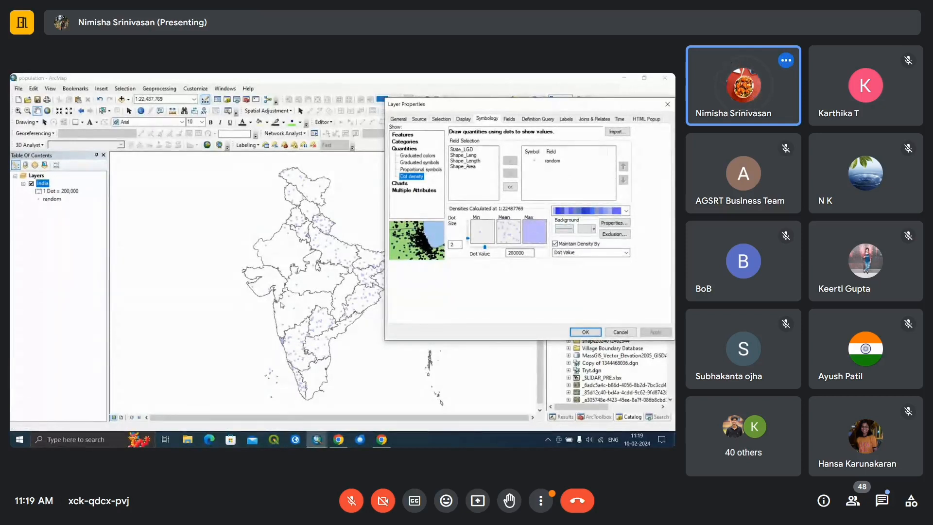
Change the random field's density dots to black and confirm the India layer's symbology
click(627, 211)
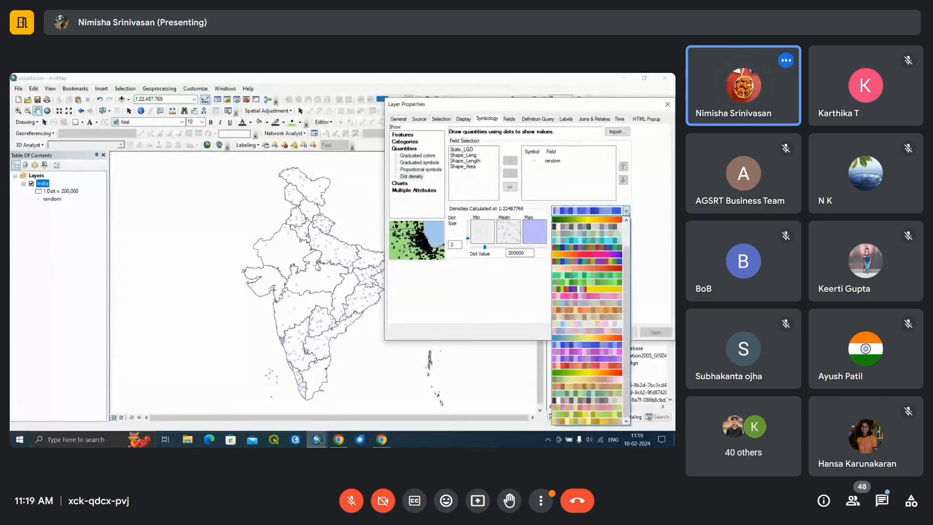
click(598, 346)
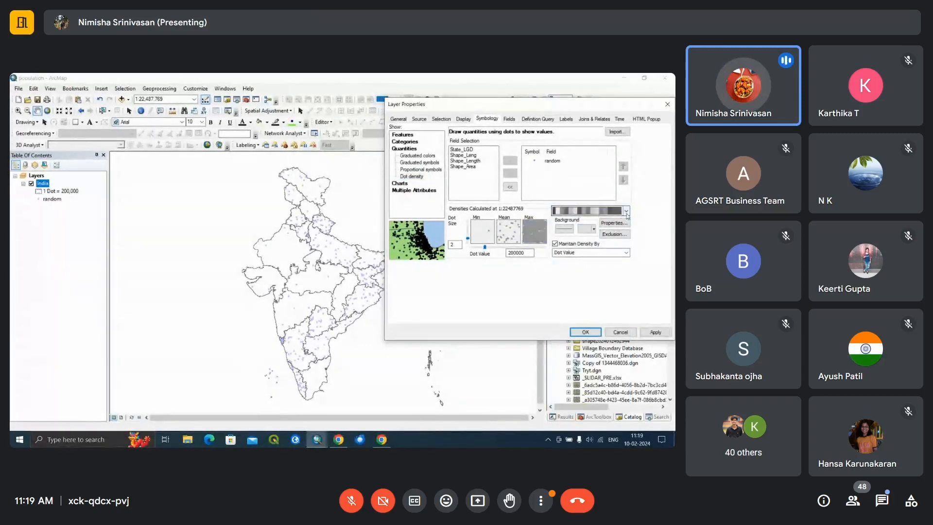
click(534, 162)
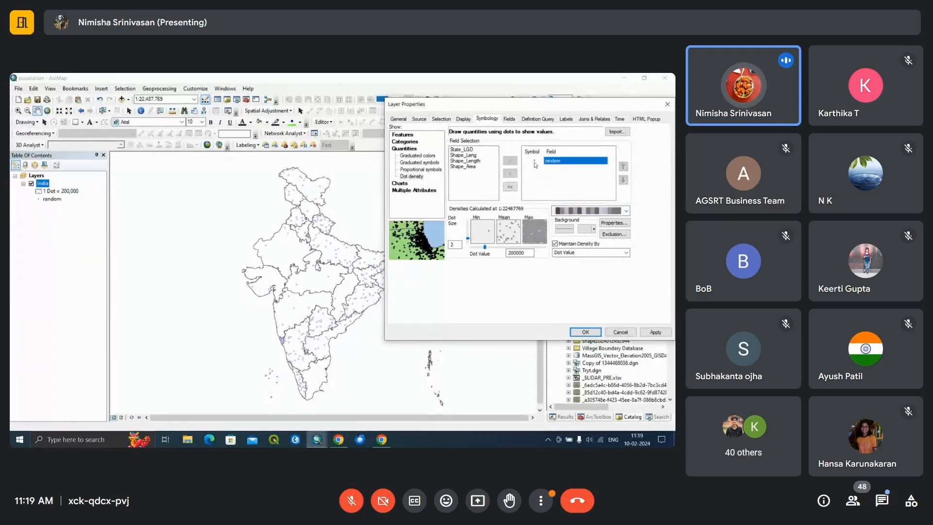
double_click(536, 165)
click(547, 172)
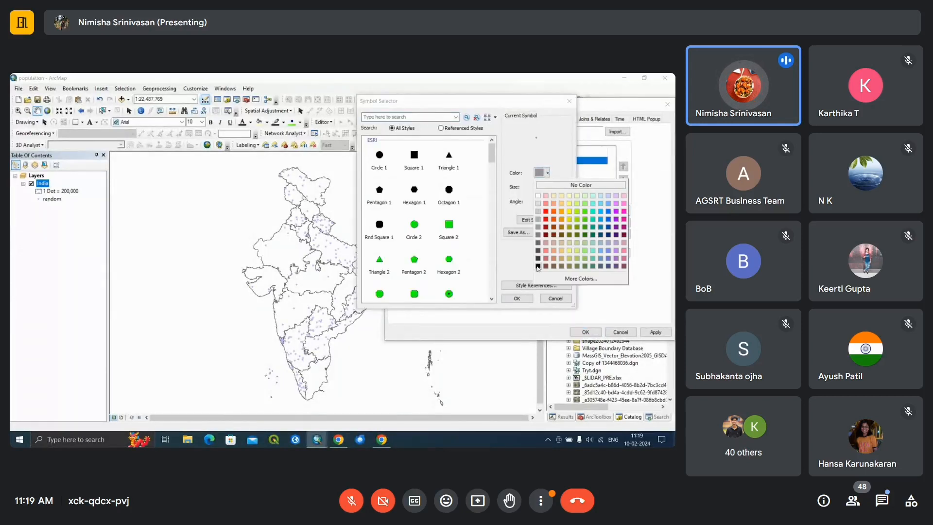
click(538, 266)
click(517, 298)
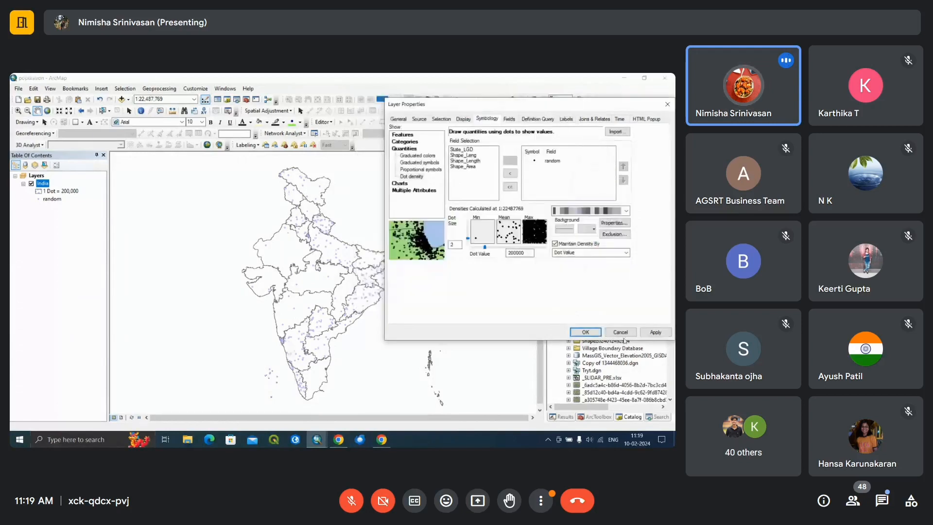
click(664, 105)
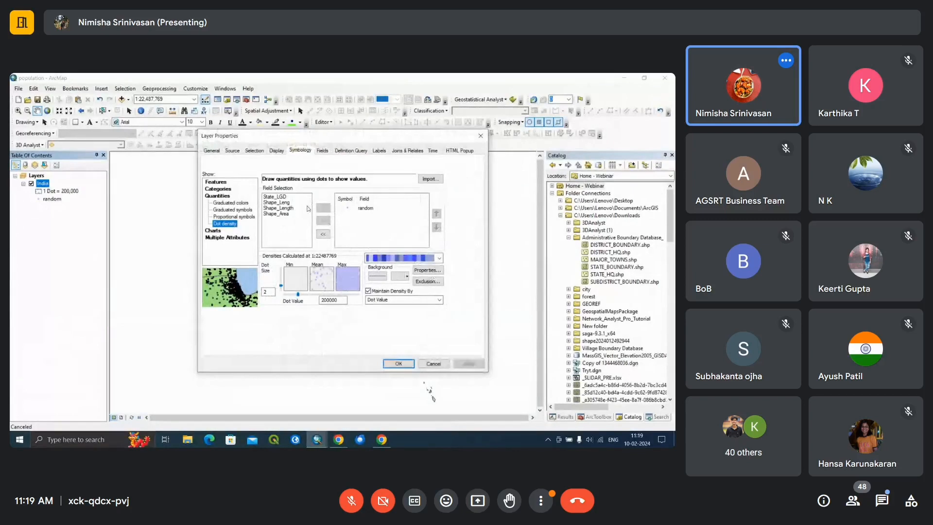
click(398, 364)
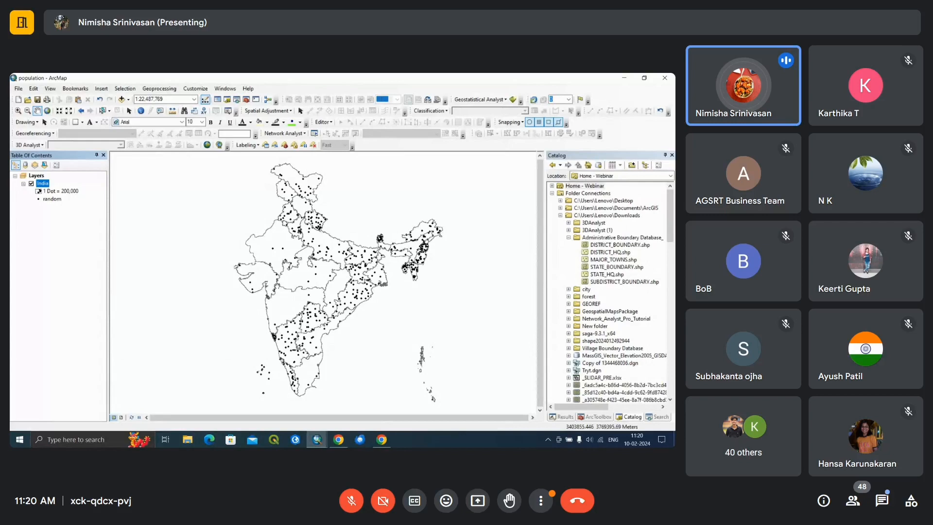
Switch the population map from data view to layout view
drag(277, 286, 278, 282)
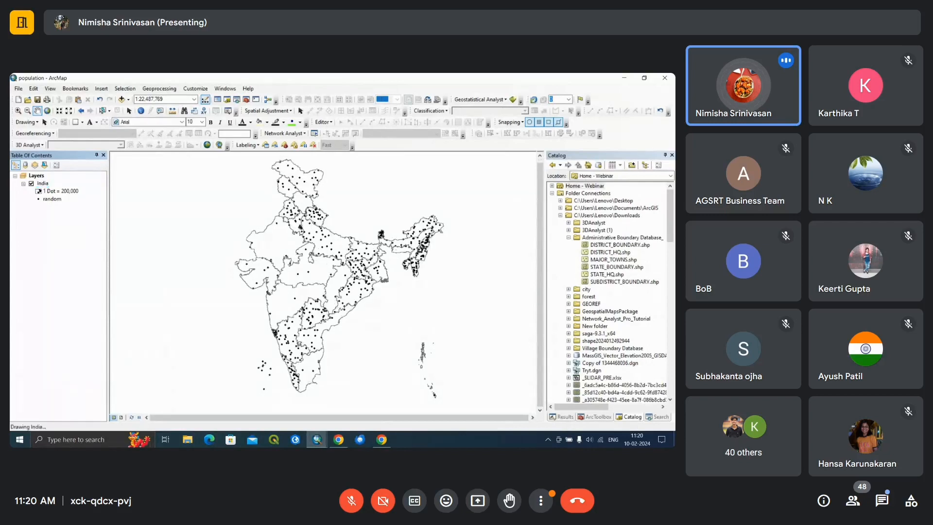
click(50, 89)
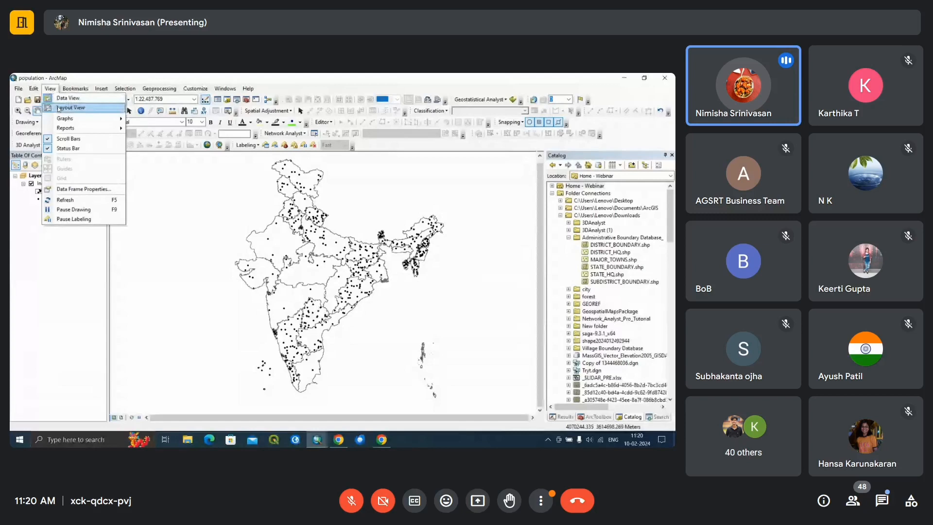
click(59, 108)
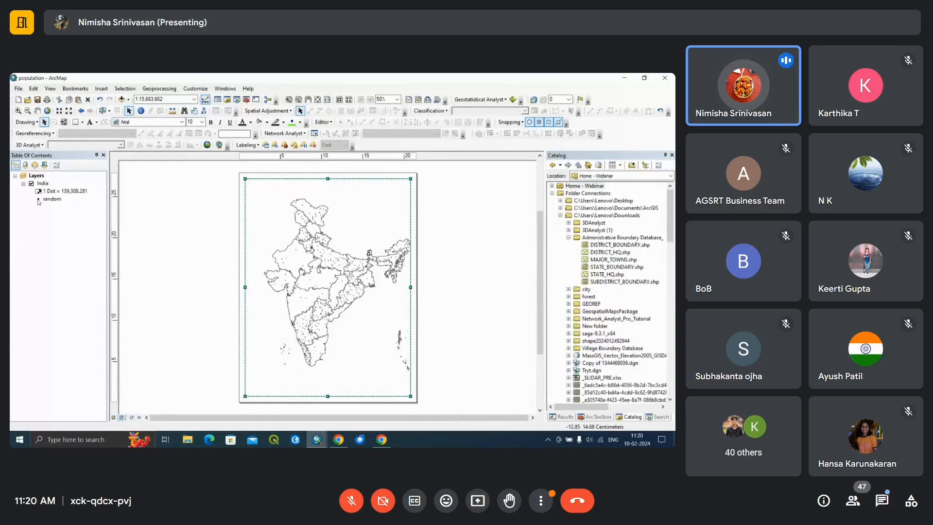
Symbolize the India layer with graduated colors using the random field as the value and confirm the symbology
click(40, 201)
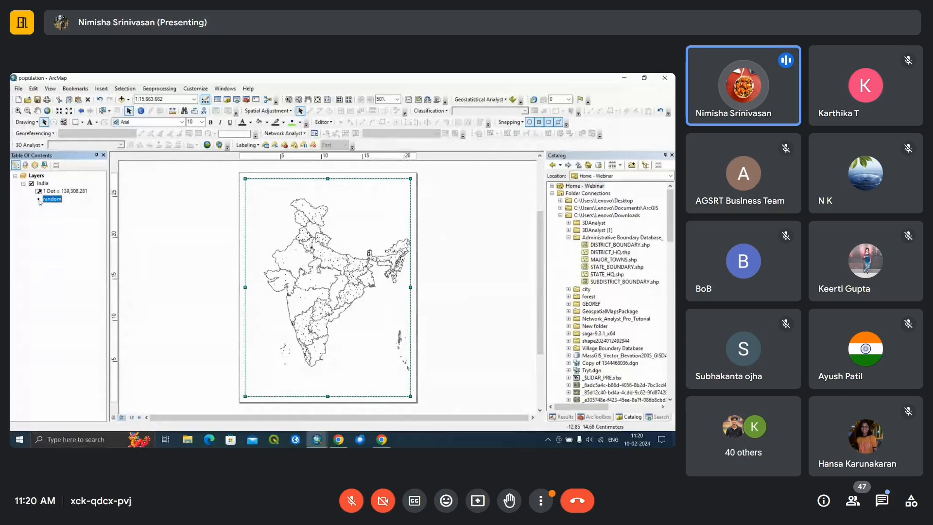
right_click(43, 182)
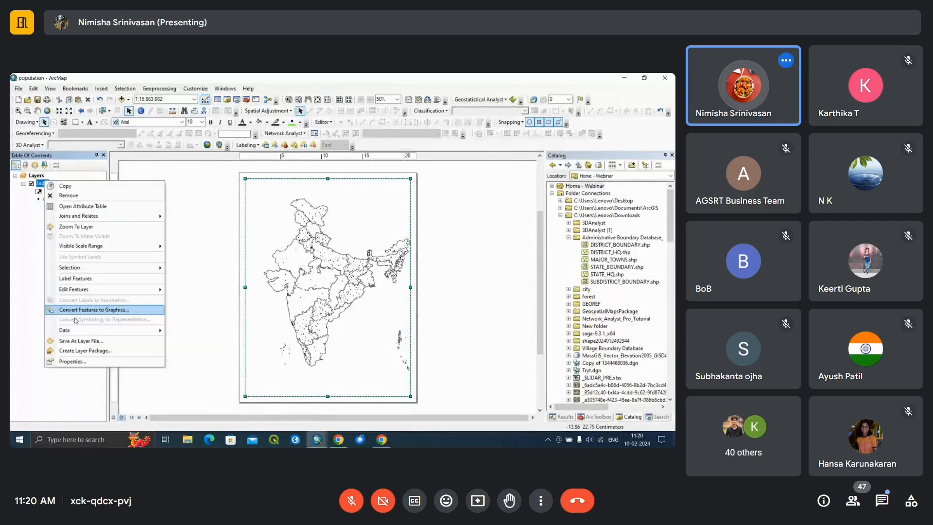
click(73, 361)
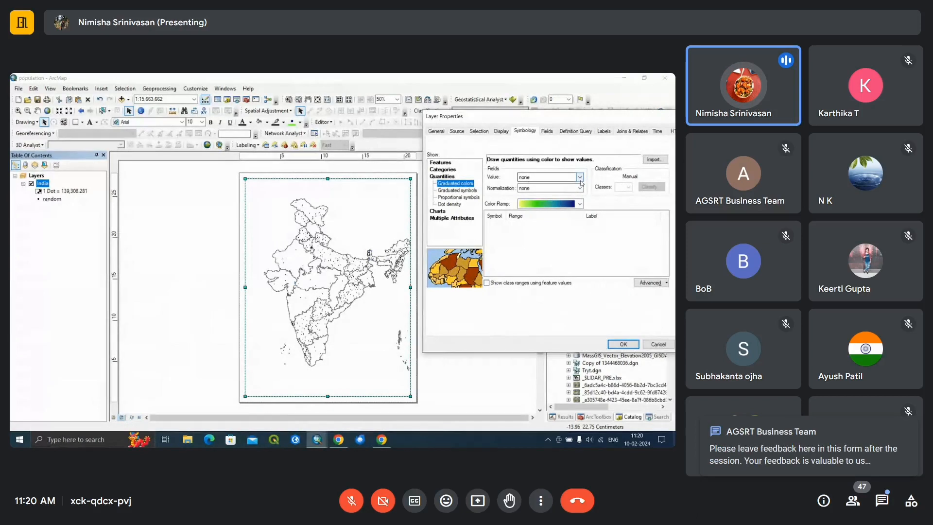
click(580, 177)
click(534, 207)
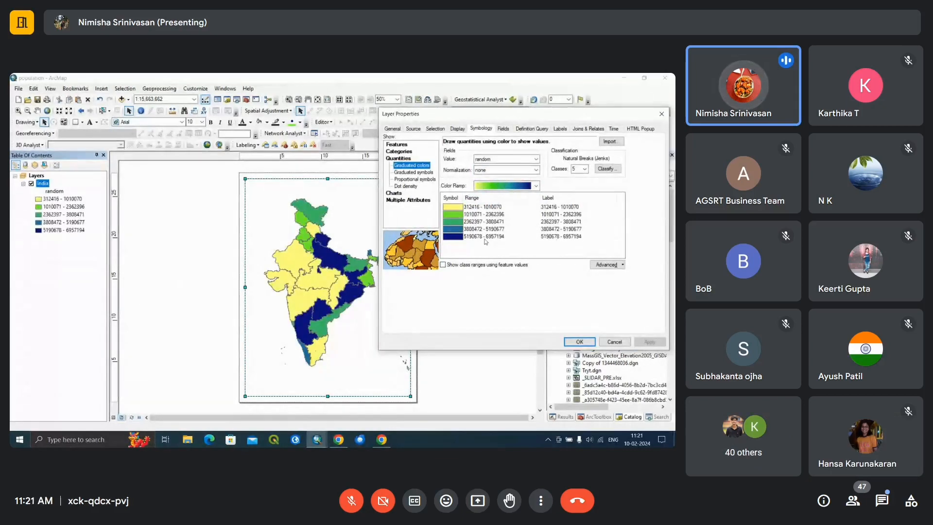
key(Return)
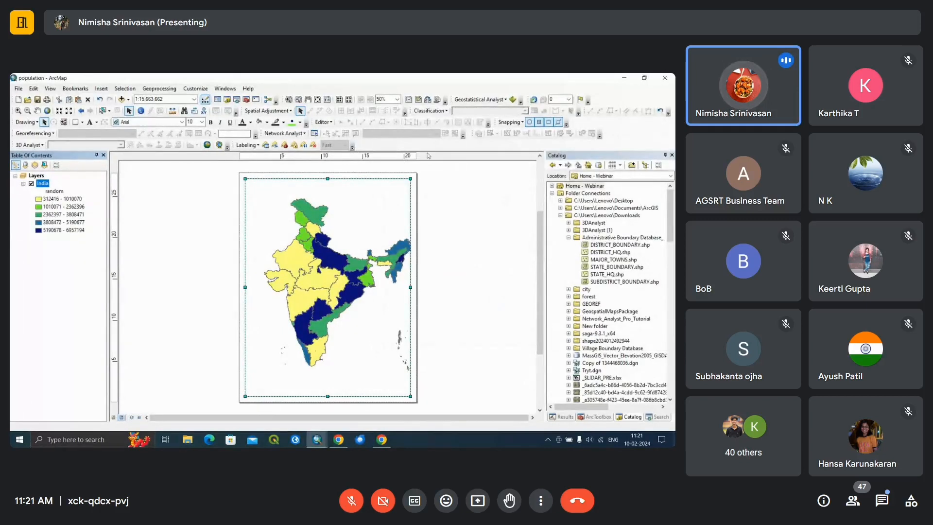
click(442, 163)
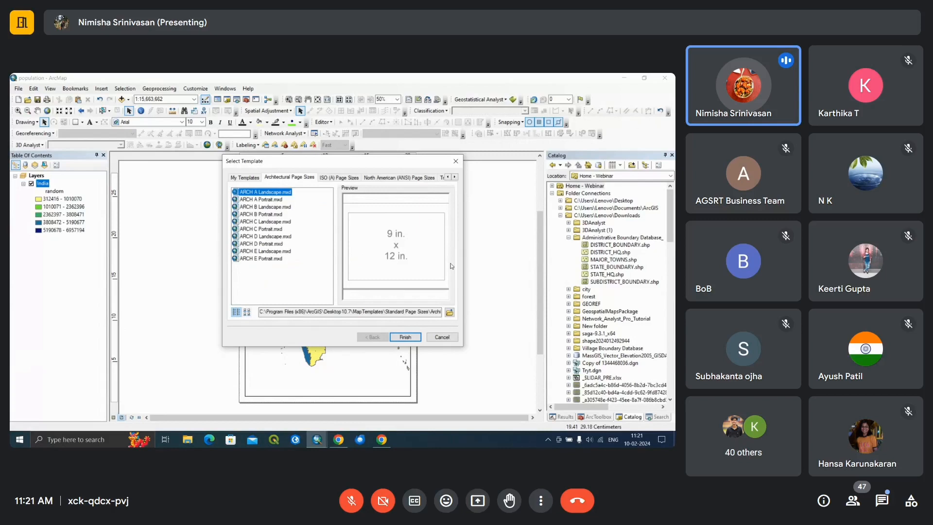
Preview the architectural page size templates and apply ARCH A Portrait.mxd to the layout
click(266, 222)
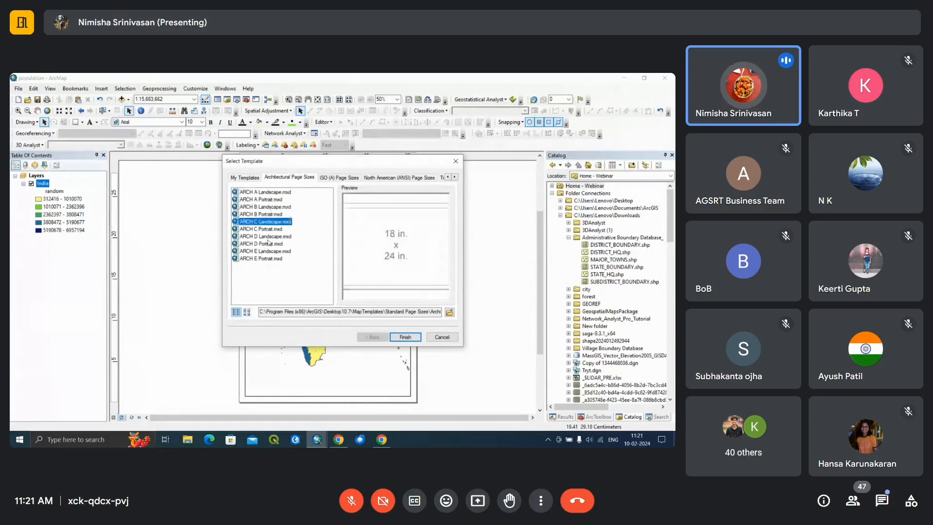
click(268, 251)
click(272, 192)
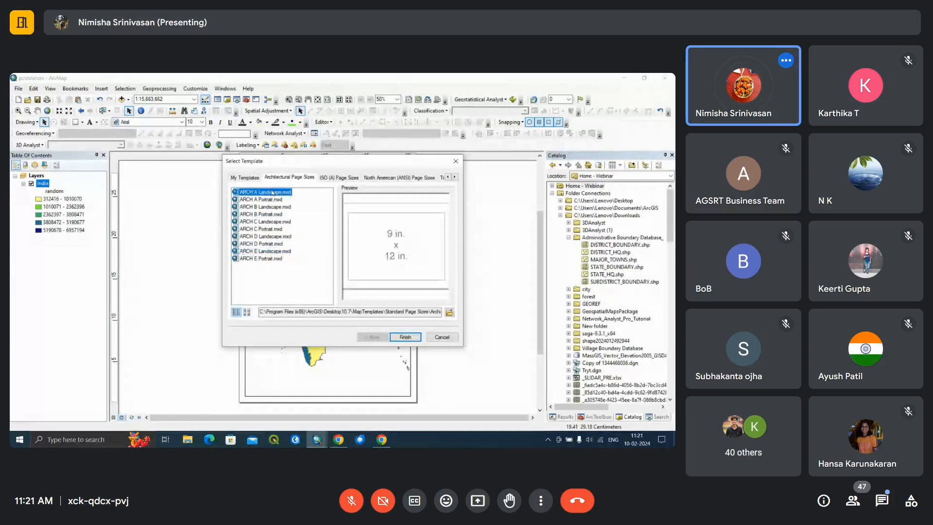
key(Down)
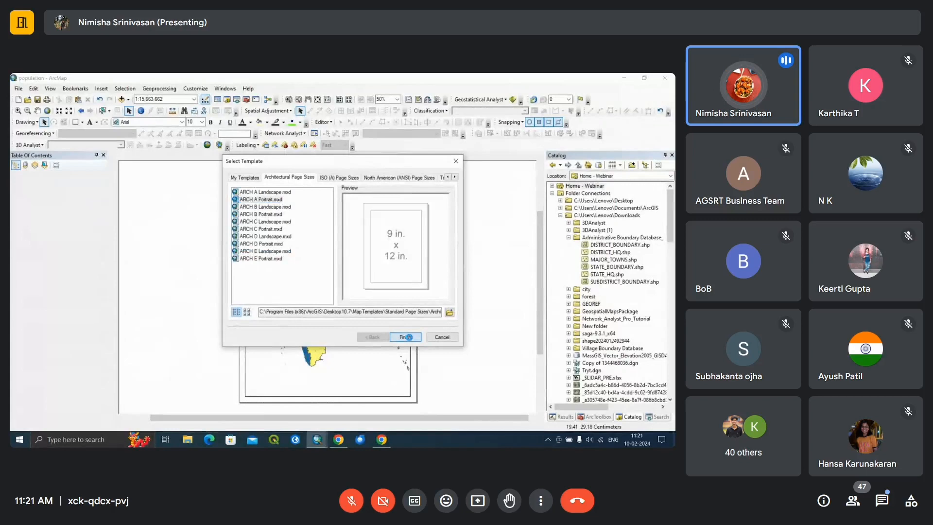
key(Return)
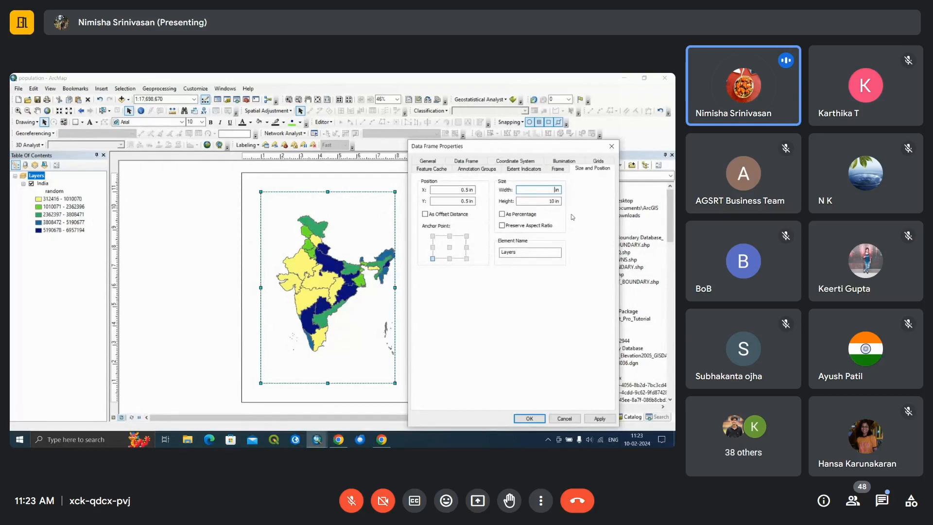
Resize the data frame to nearly fill the portrait page and enlarge and center the India map inside it
key(Return)
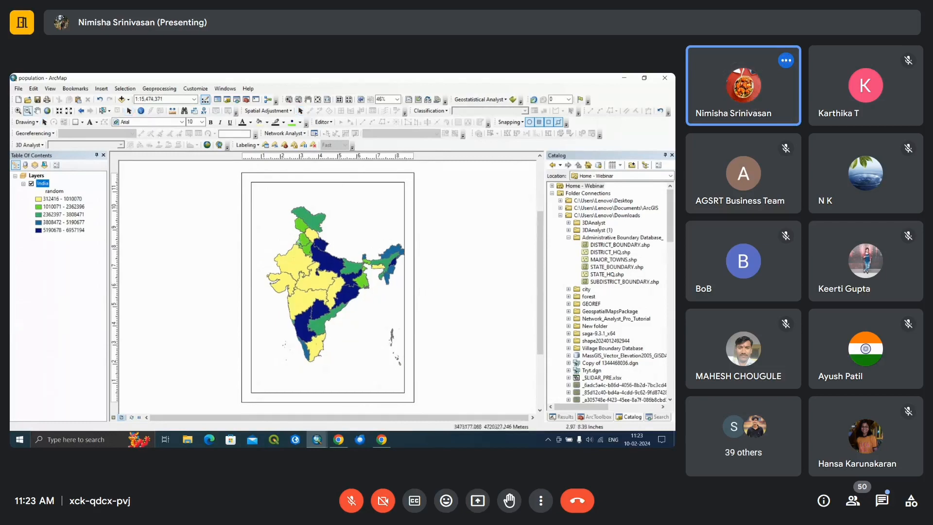
click(322, 304)
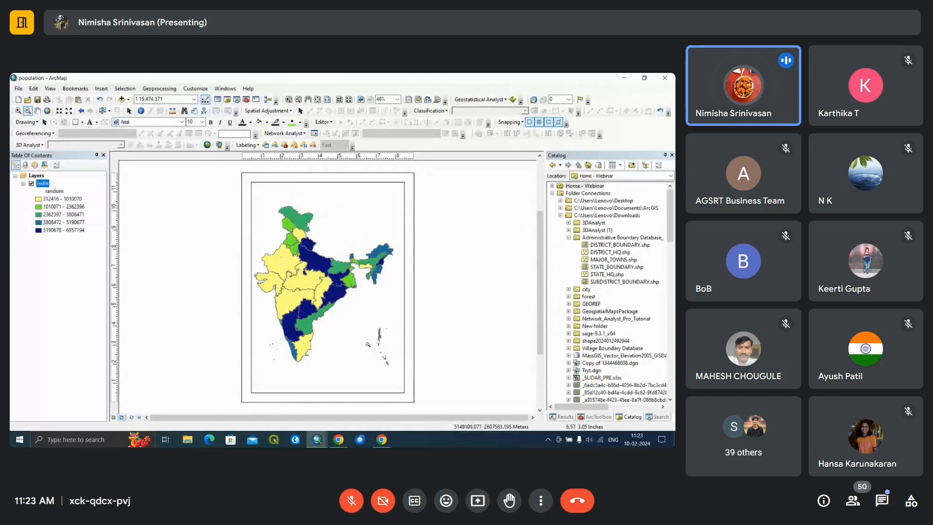
click(47, 111)
click(38, 111)
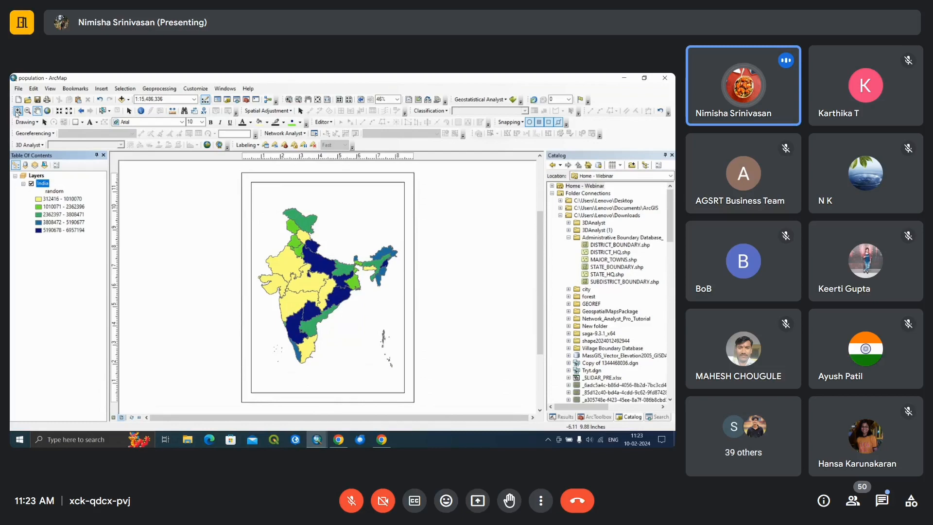
click(18, 111)
drag(255, 196, 398, 382)
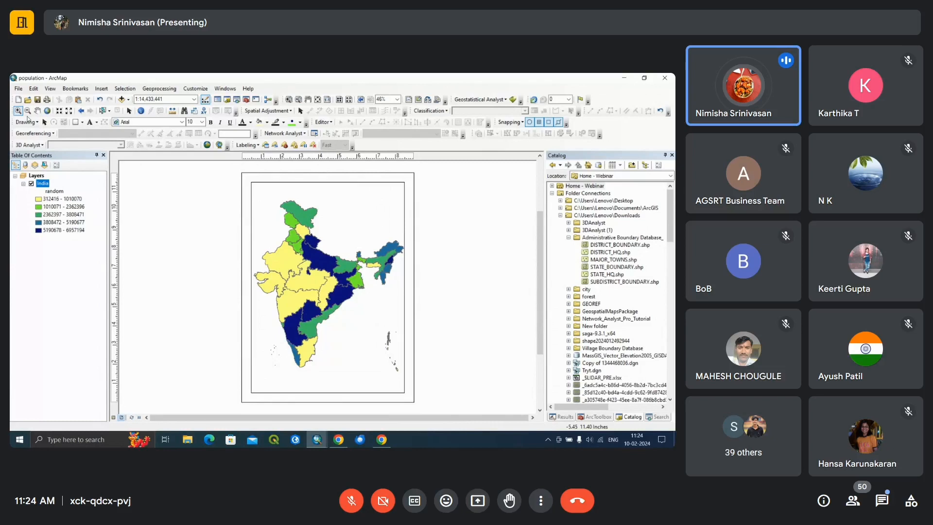
click(37, 111)
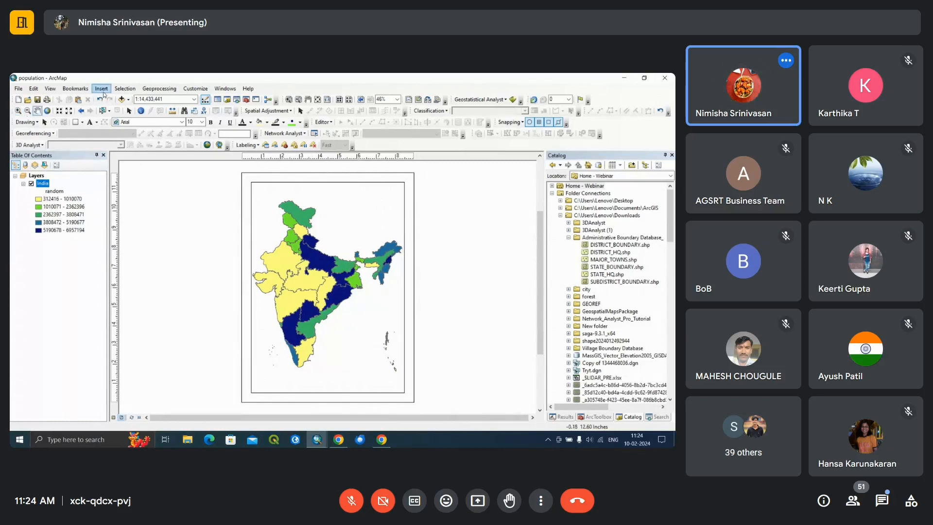
Return from the browser's India map images to ArcMap and set up a one-column legend containing the India layer
click(125, 89)
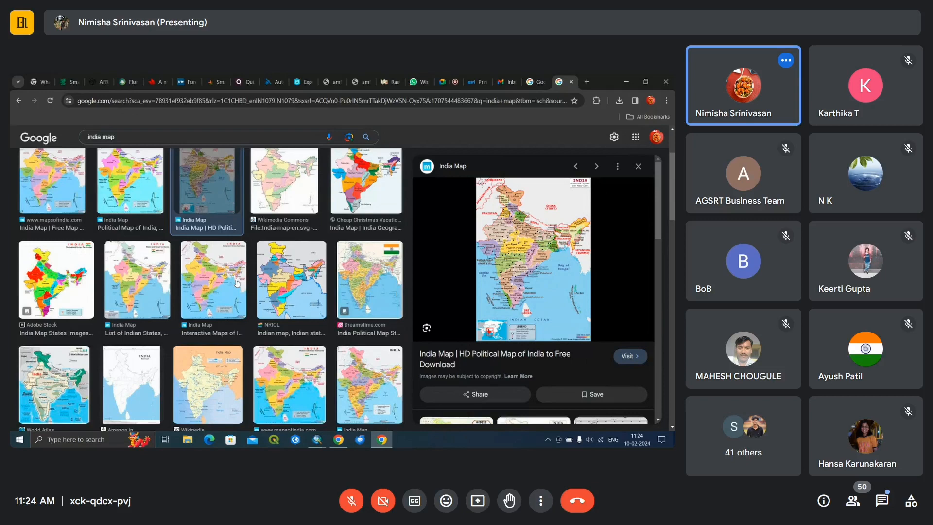
click(624, 84)
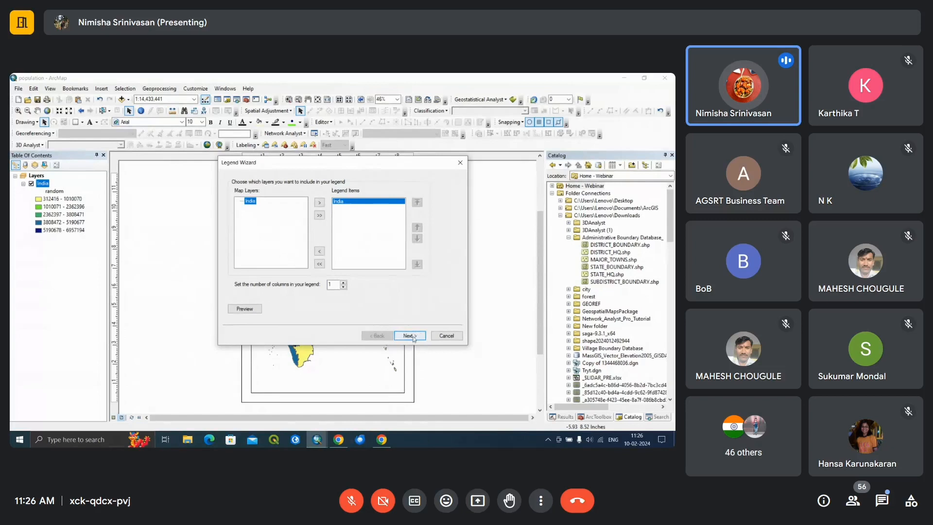
click(414, 339)
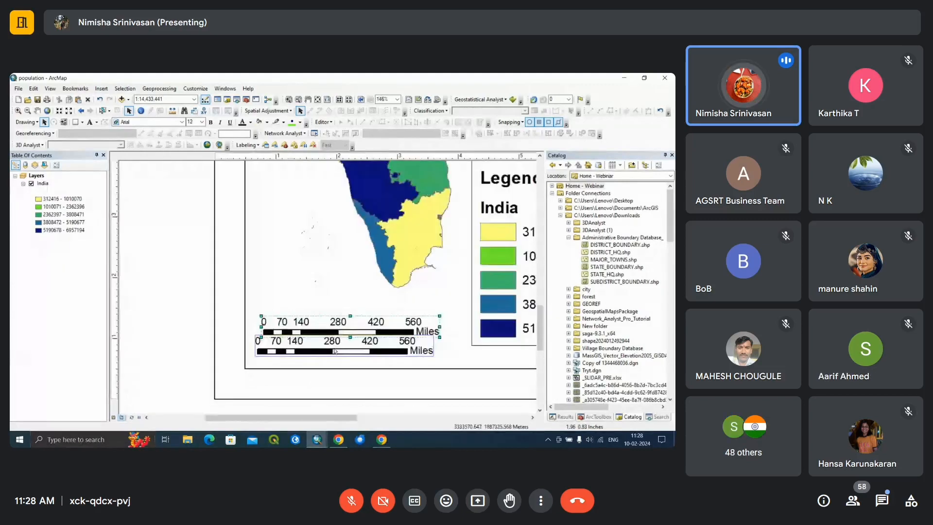
Move the scale bar into the lower-left corner of the map frame and open its properties
drag(335, 351, 336, 351)
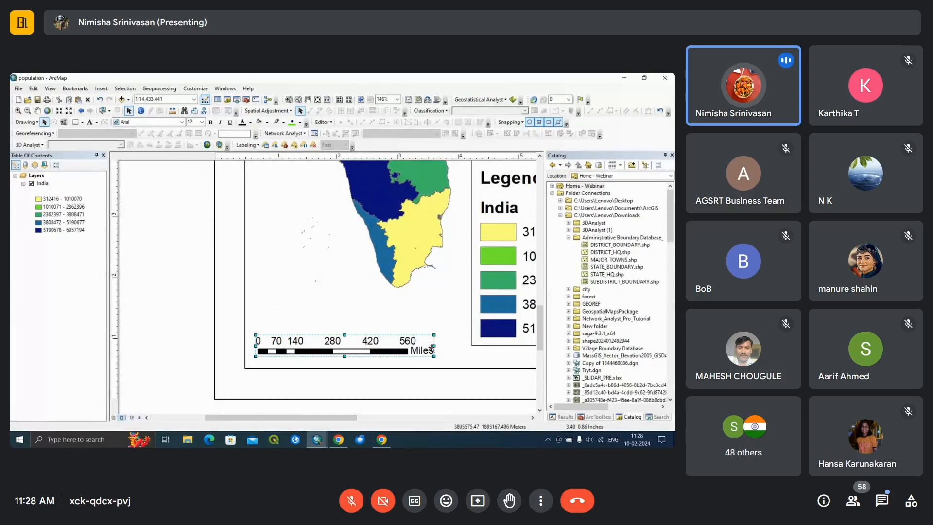
double_click(432, 349)
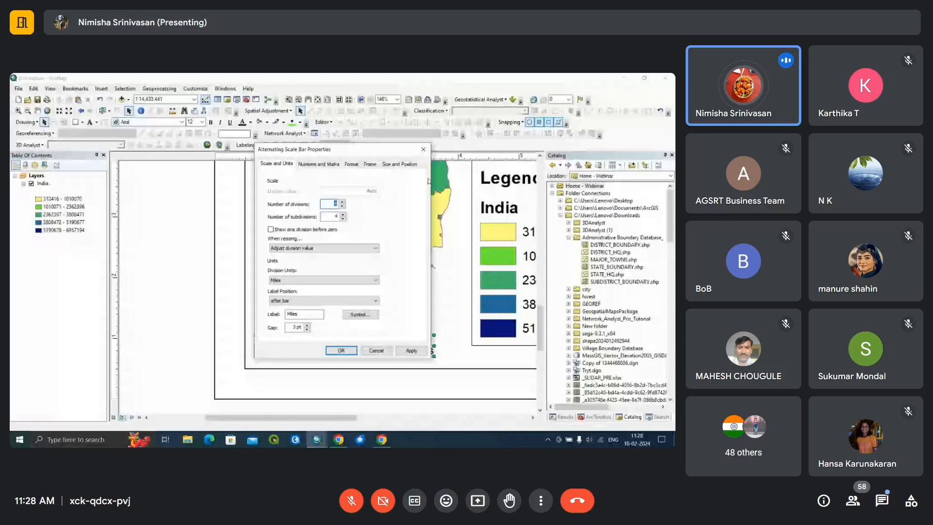
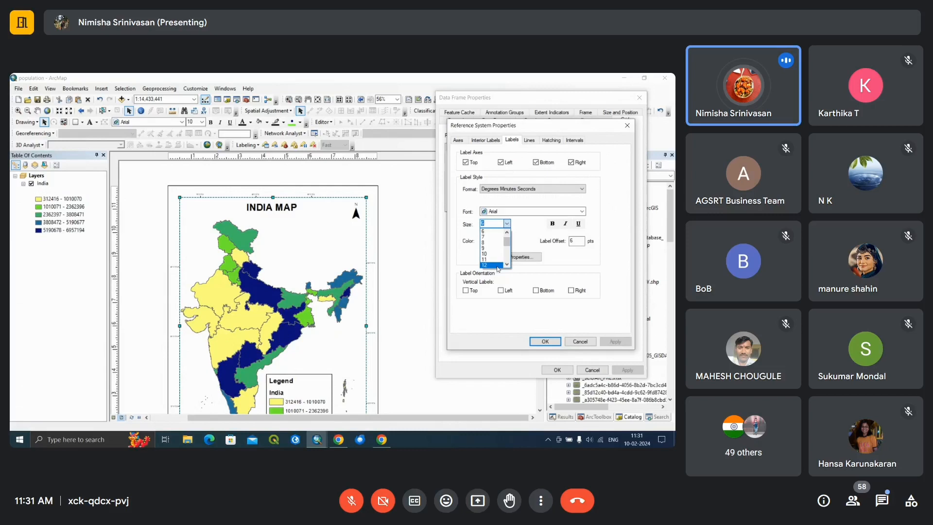
Set the label font size of the data frame's coordinate grid to 14
click(498, 267)
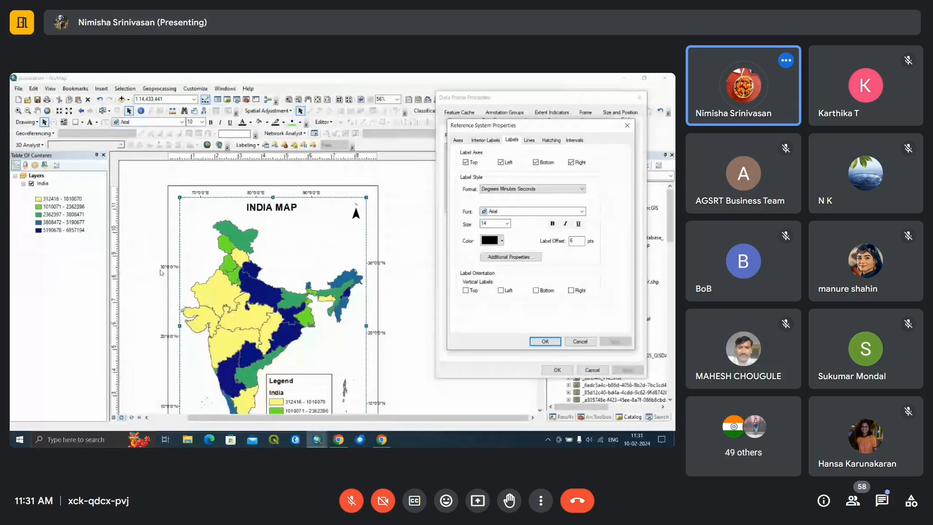